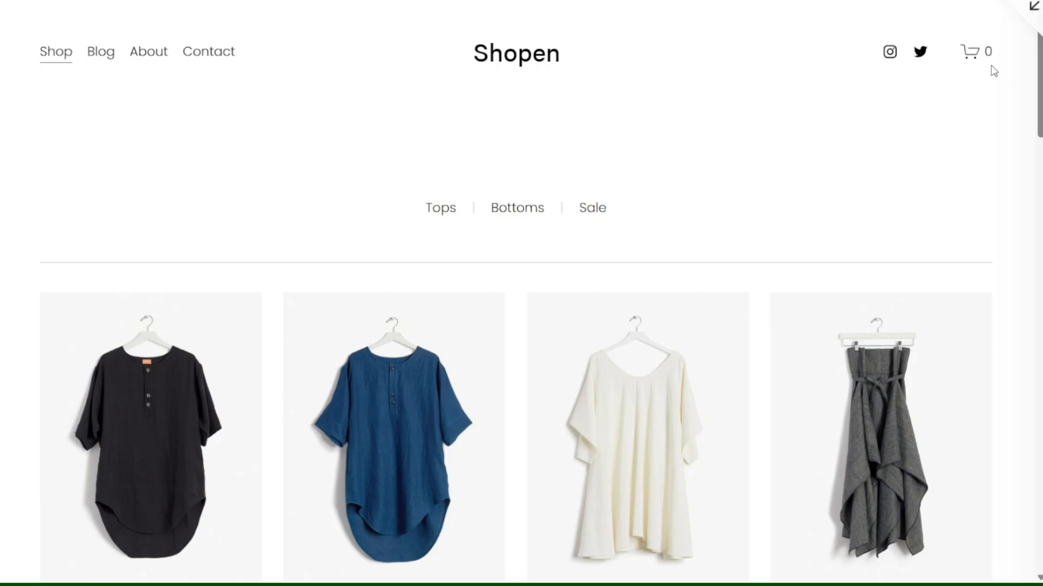
Scroll down the Shopen product grid and open the Poplin Chef Shirt product page.
scroll(693, 191, down, 15)
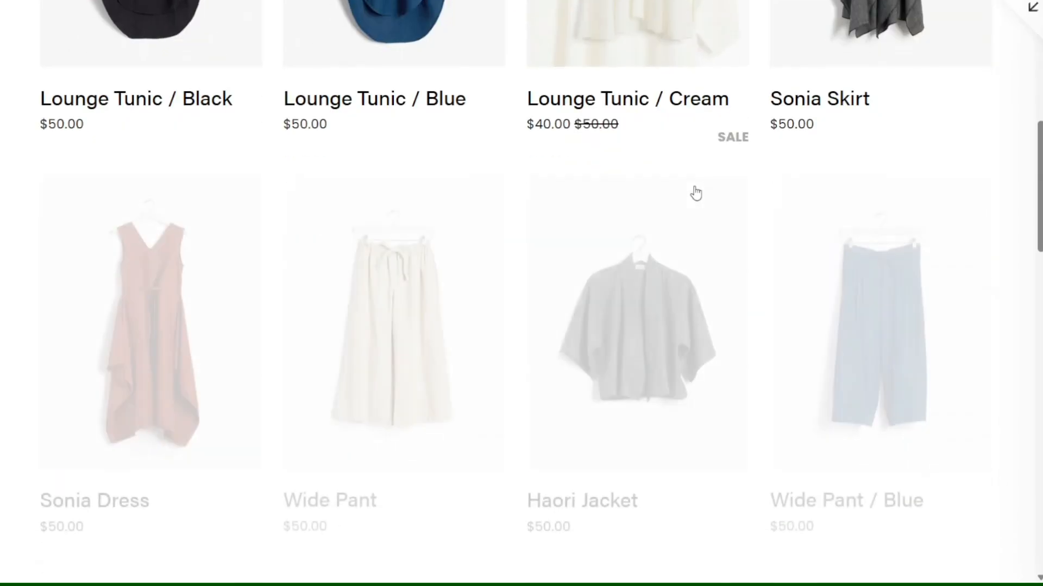
scroll(695, 190, down, 2)
click(624, 239)
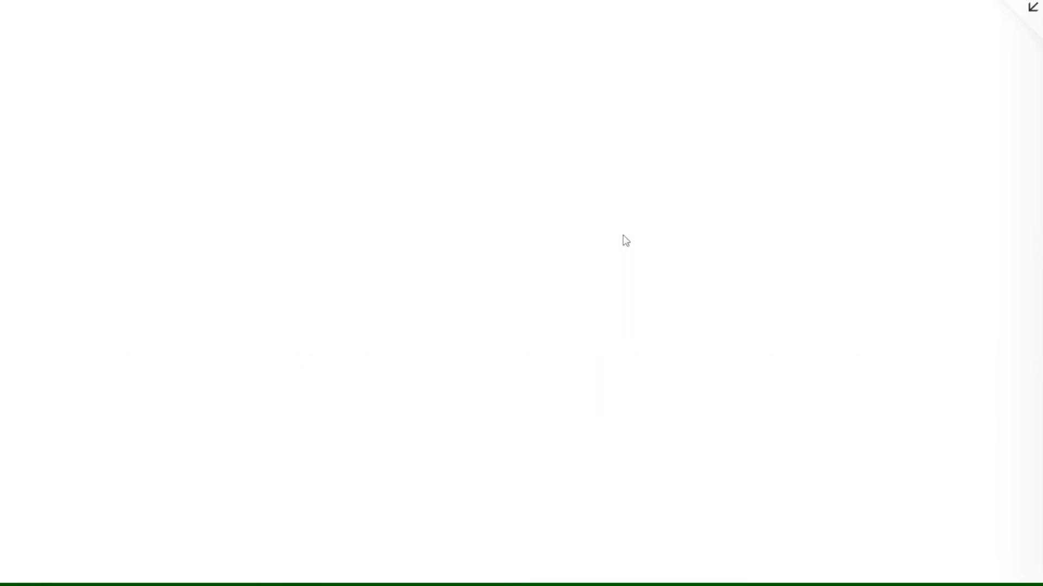
Expand the JotForm tutorial video's description with Show more.
scroll(628, 237, down, 3)
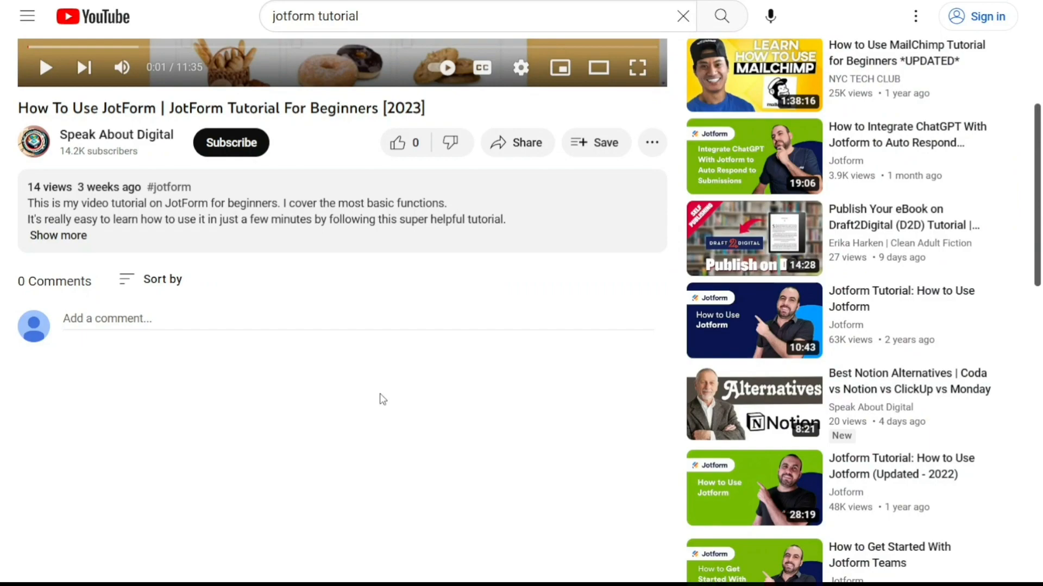
click(69, 236)
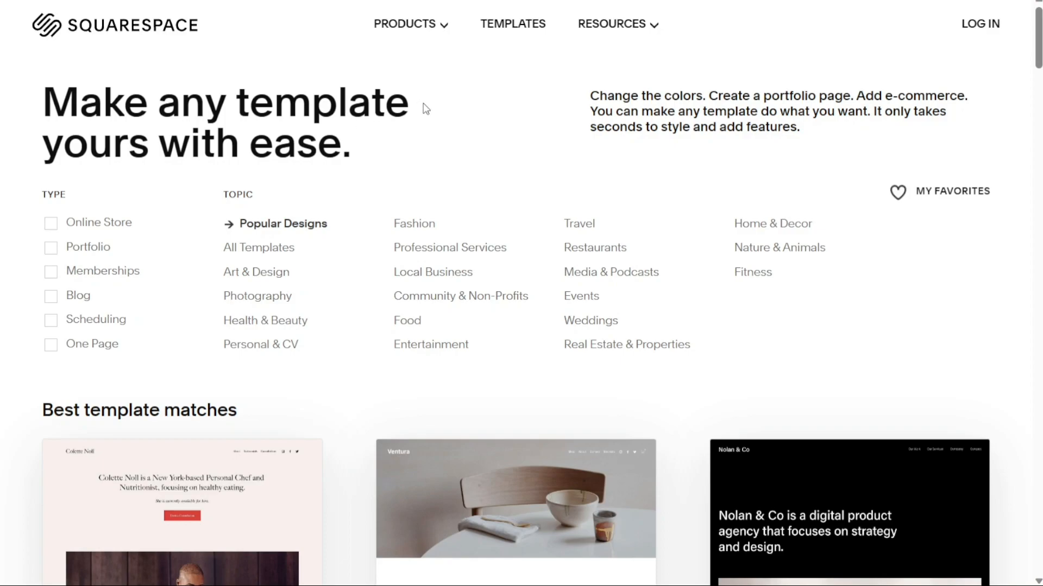
Filter the template gallery to Online Store templates.
drag(418, 106, 243, 104)
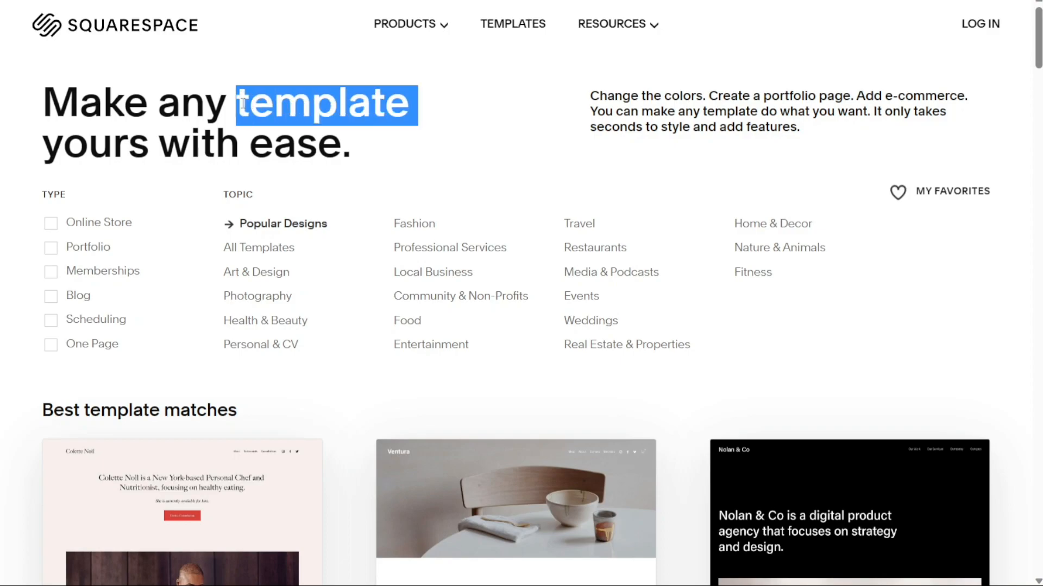
click(431, 172)
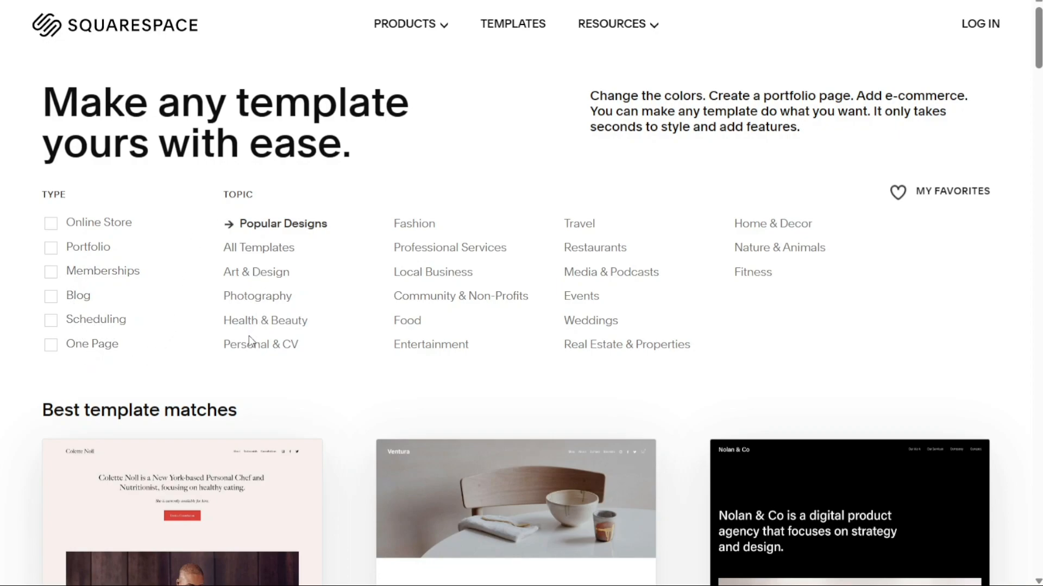
click(52, 225)
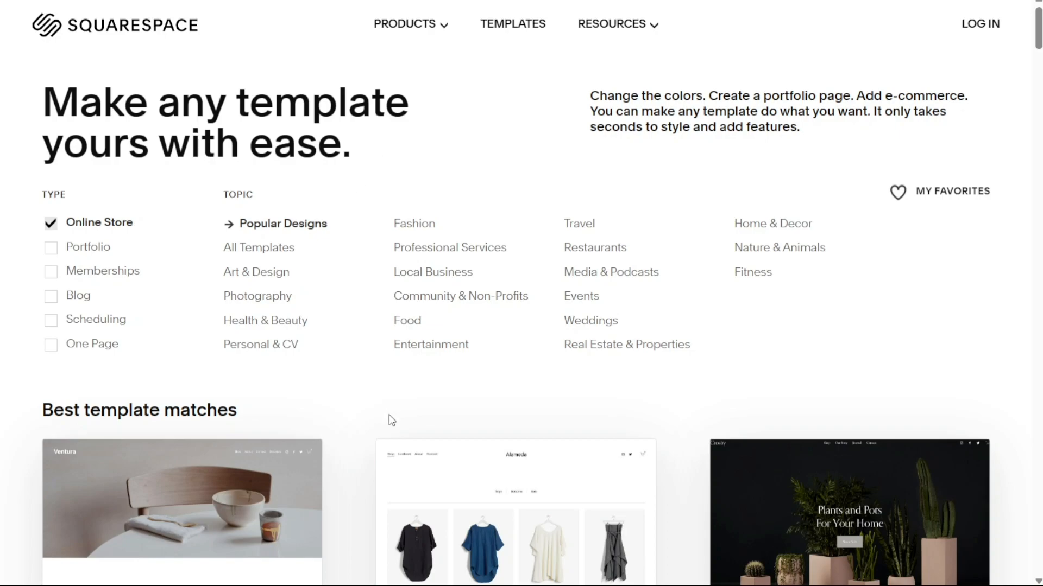
Browse the store templates and start a new site with the Alameda template.
scroll(391, 421, down, 6)
scroll(391, 421, down, 4)
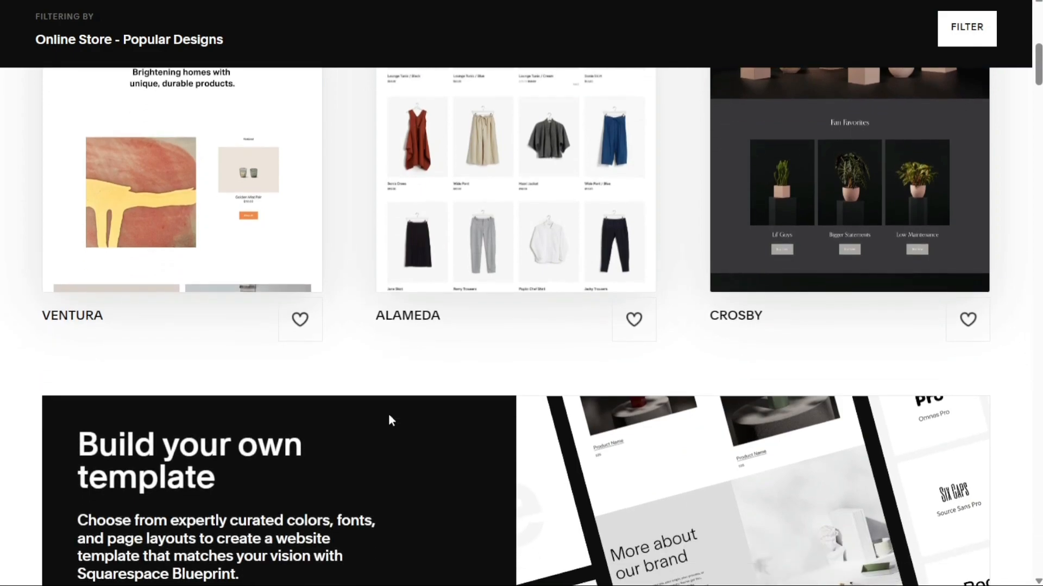
scroll(389, 416, up, 4)
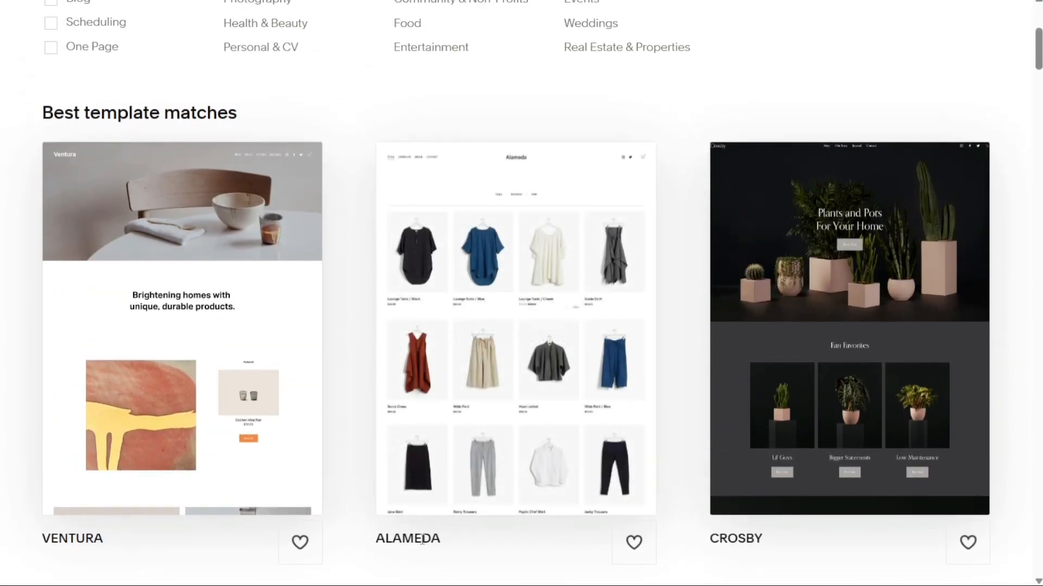
mouse_move(386, 393)
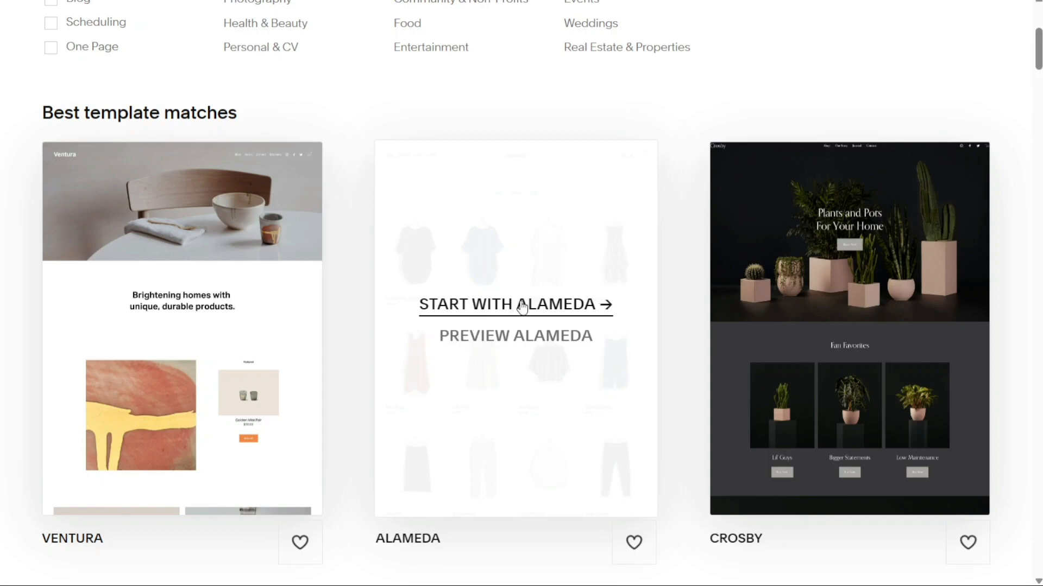
click(521, 304)
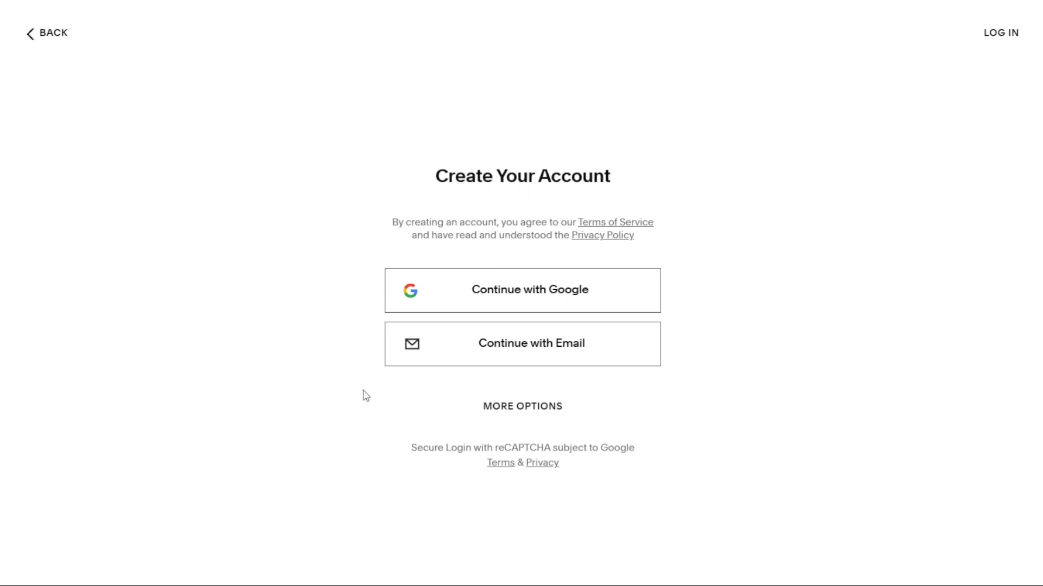
Sign up with e-mail, entering first name, last name, the pasted e-mail address and a password.
click(511, 409)
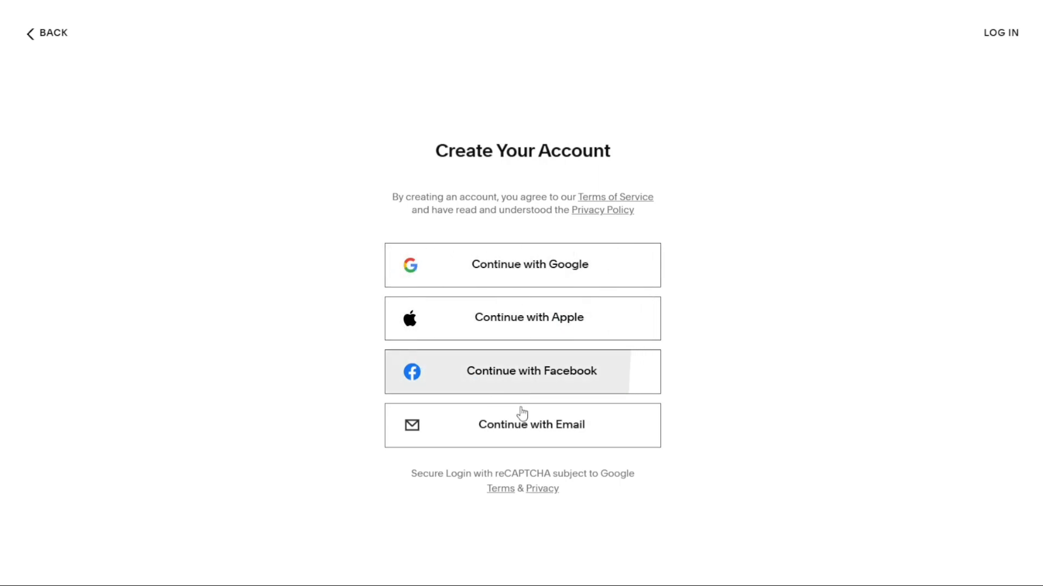
click(522, 430)
key(Tab)
key(Tab)
key(ctrl+v)
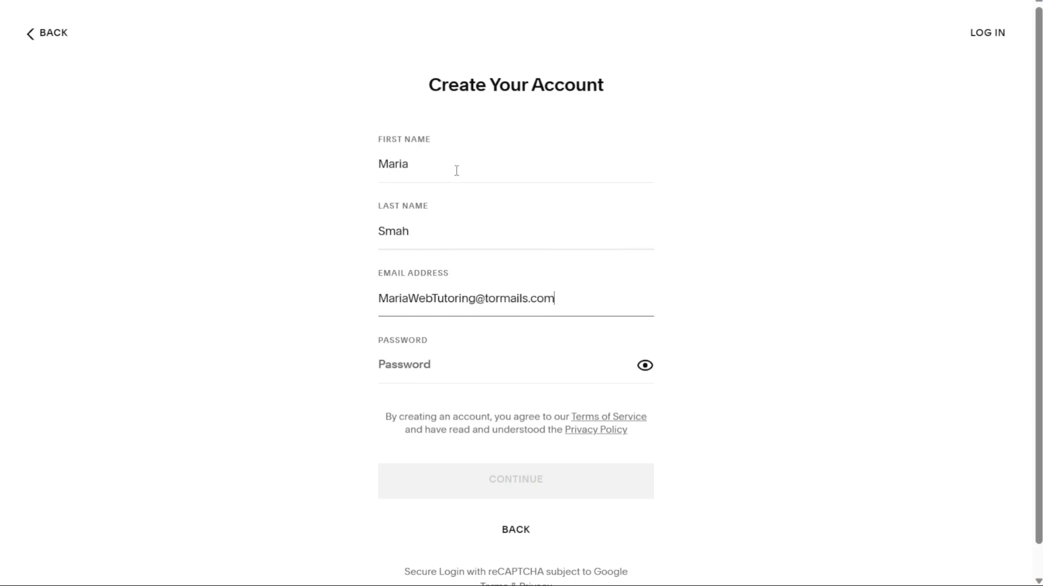
click(434, 366)
text(**********)
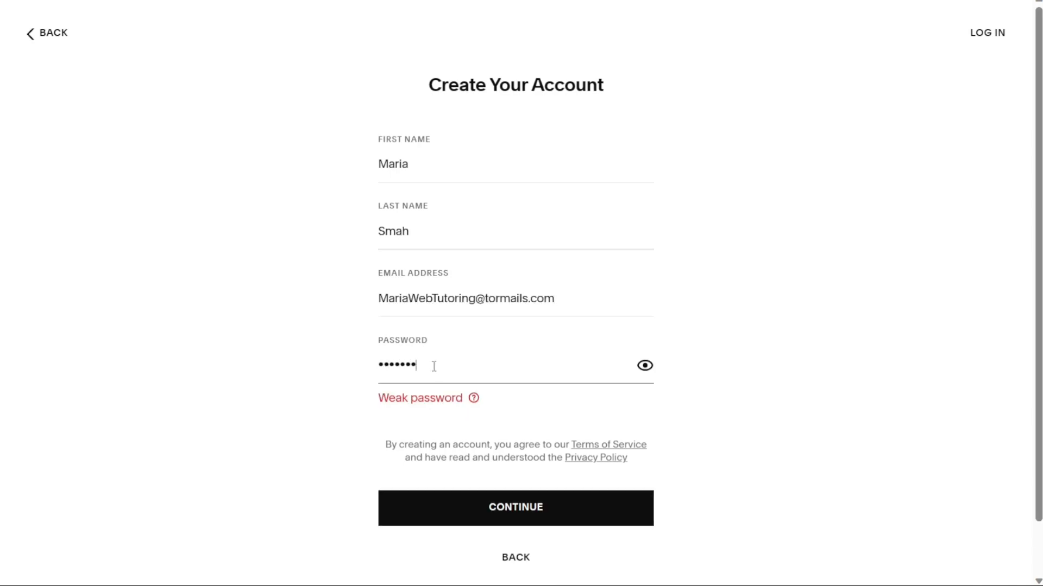
click(526, 516)
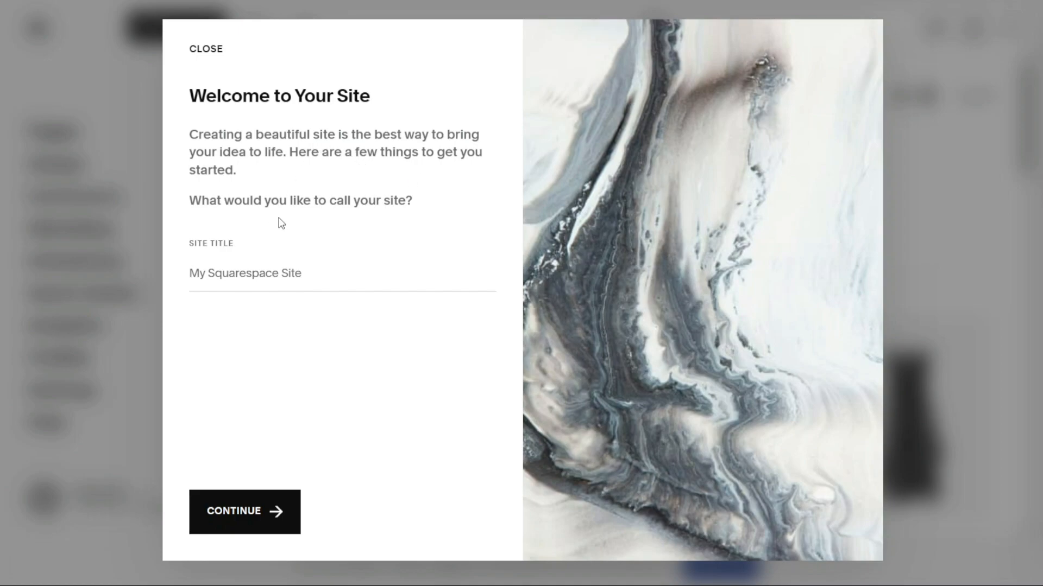
Enter 'Shopen' as the site title in the Welcome prompt and continue.
click(267, 272)
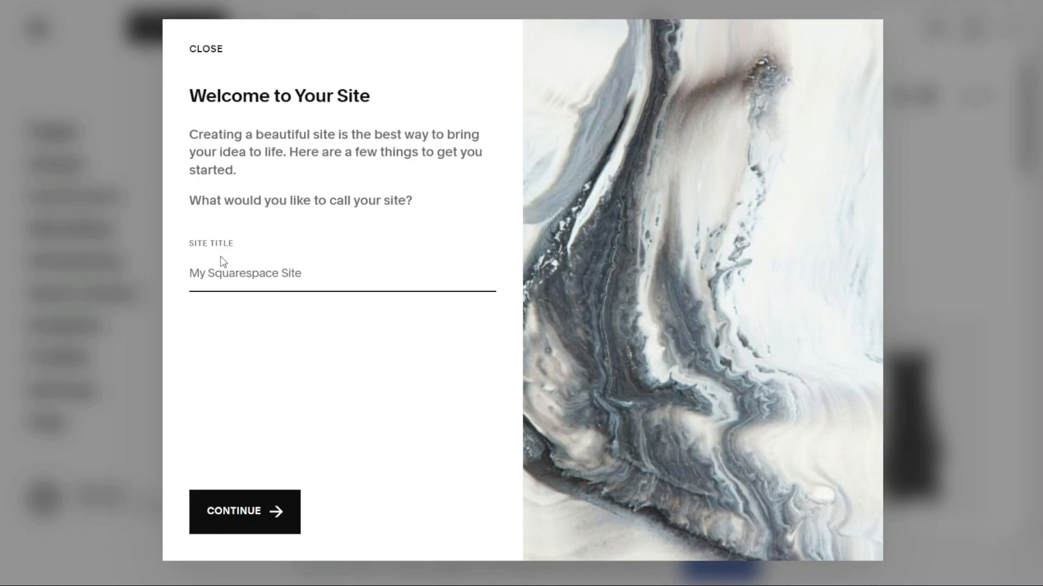
text(Shopen)
click(243, 512)
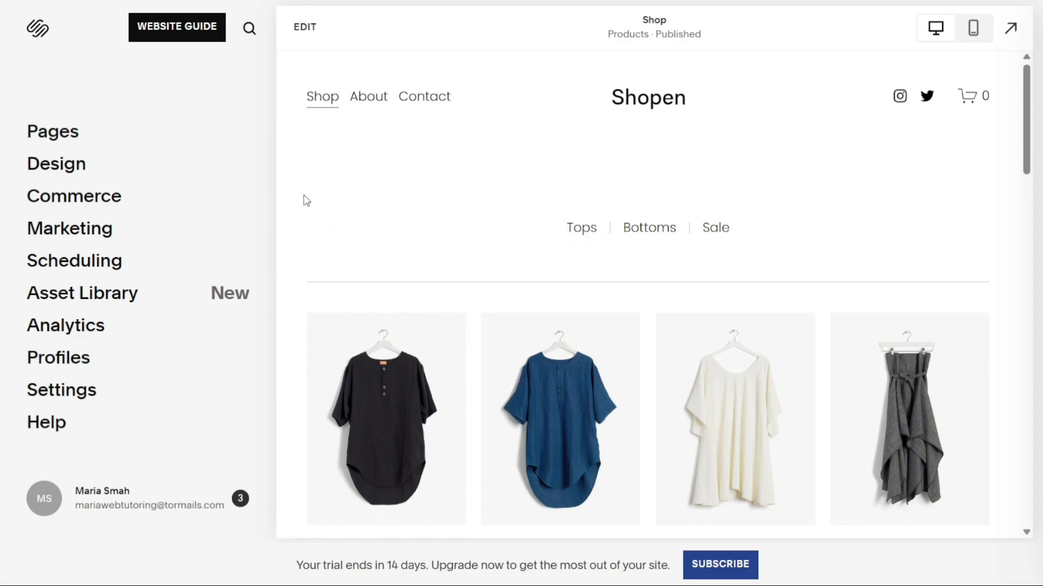
click(54, 135)
Put the Shop page in edit mode, scroll through it, and open Edit Site Header.
click(303, 28)
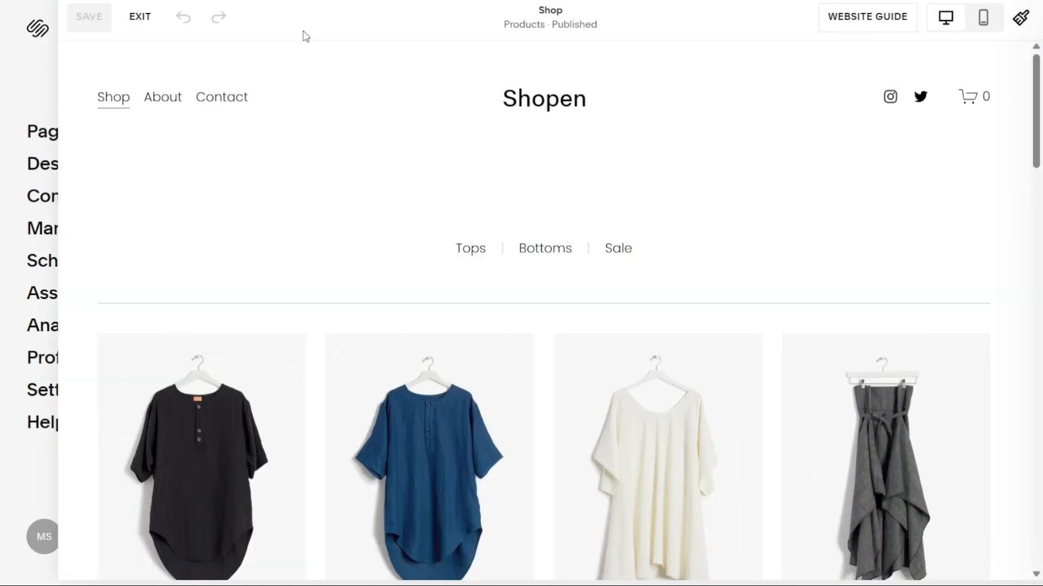
mouse_move(612, 132)
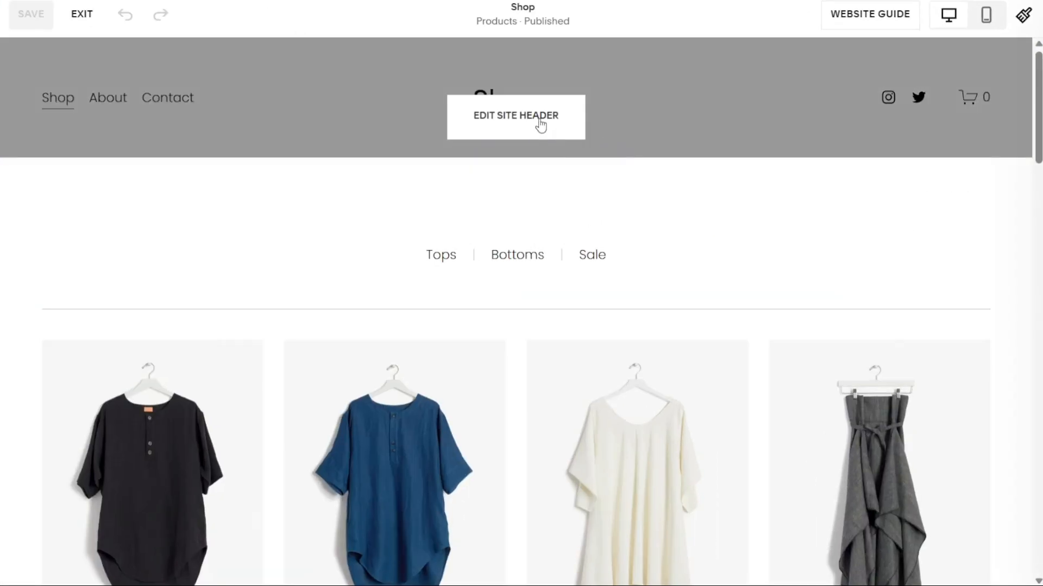
scroll(571, 217, down, 10)
scroll(559, 328, down, 15)
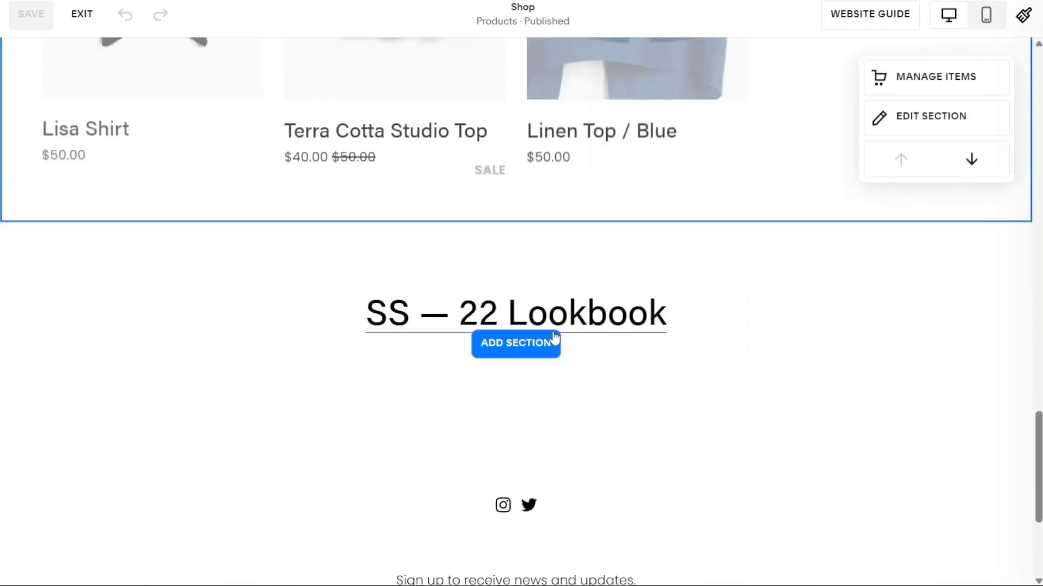
scroll(558, 333, up, 20)
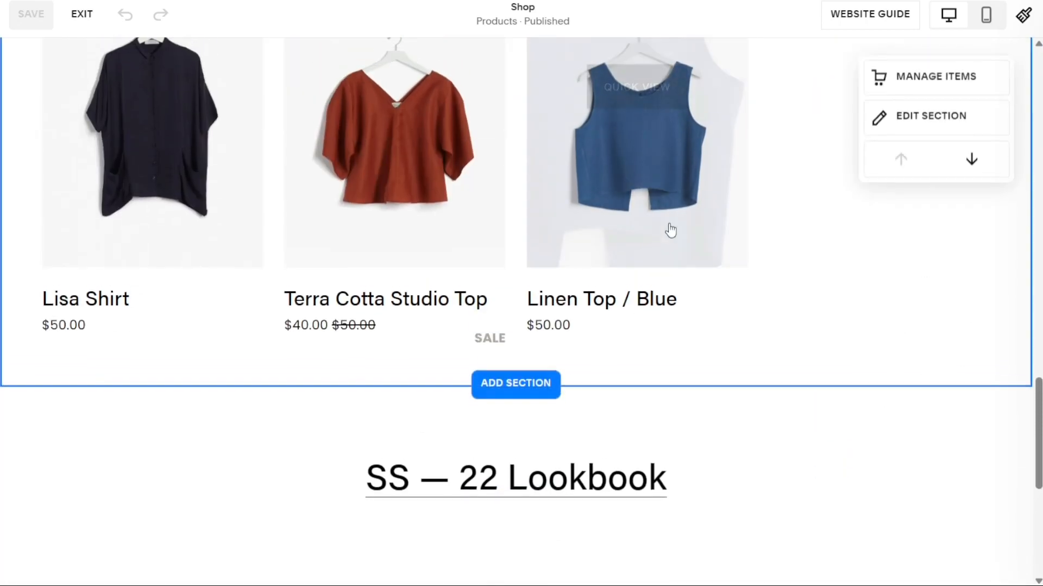
scroll(610, 244, up, 2)
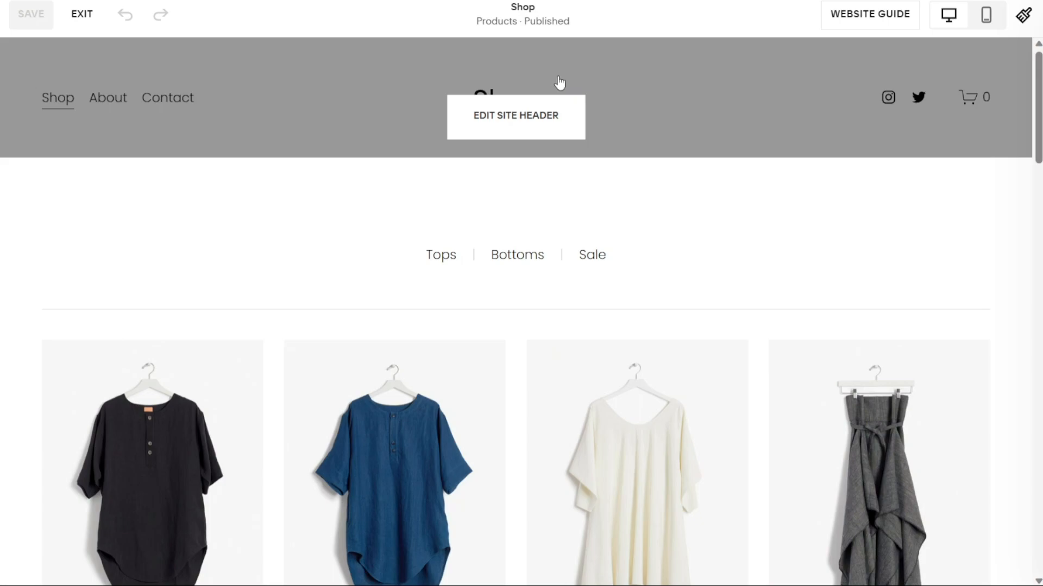
click(524, 123)
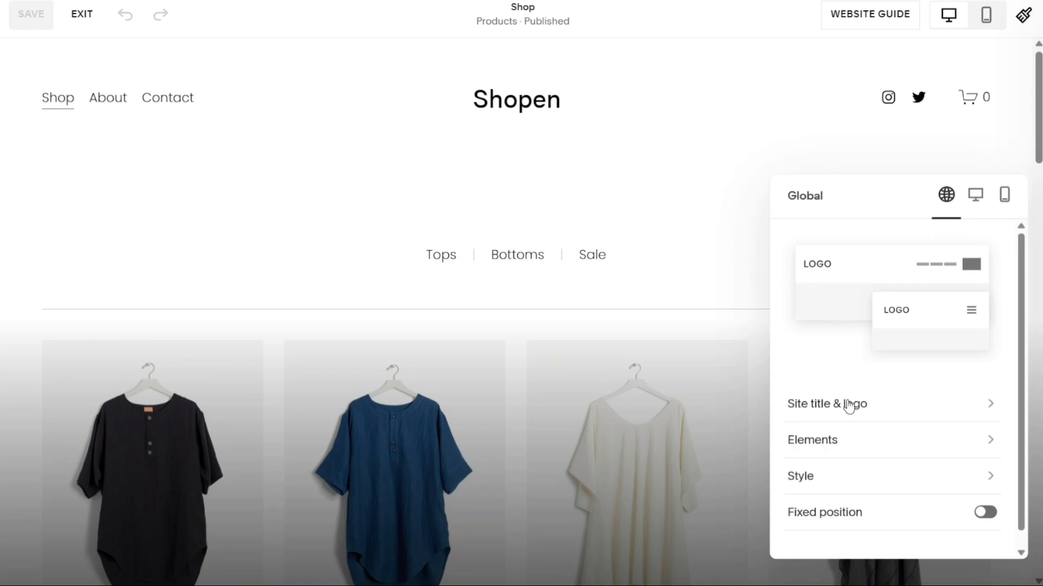
Inspect the 'Shopen' site title in the Title & Logo settings without changing it.
click(881, 409)
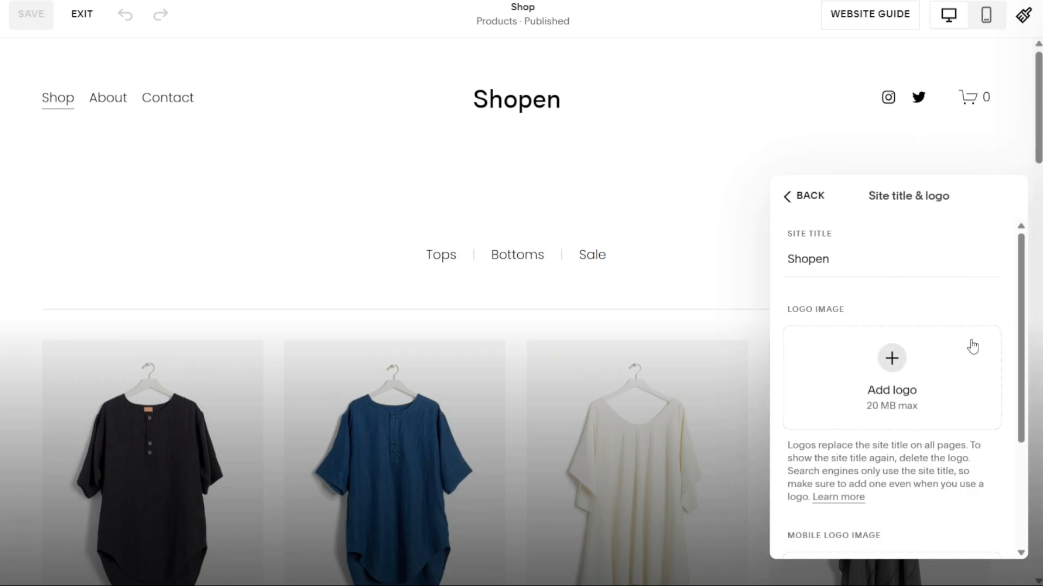
click(842, 263)
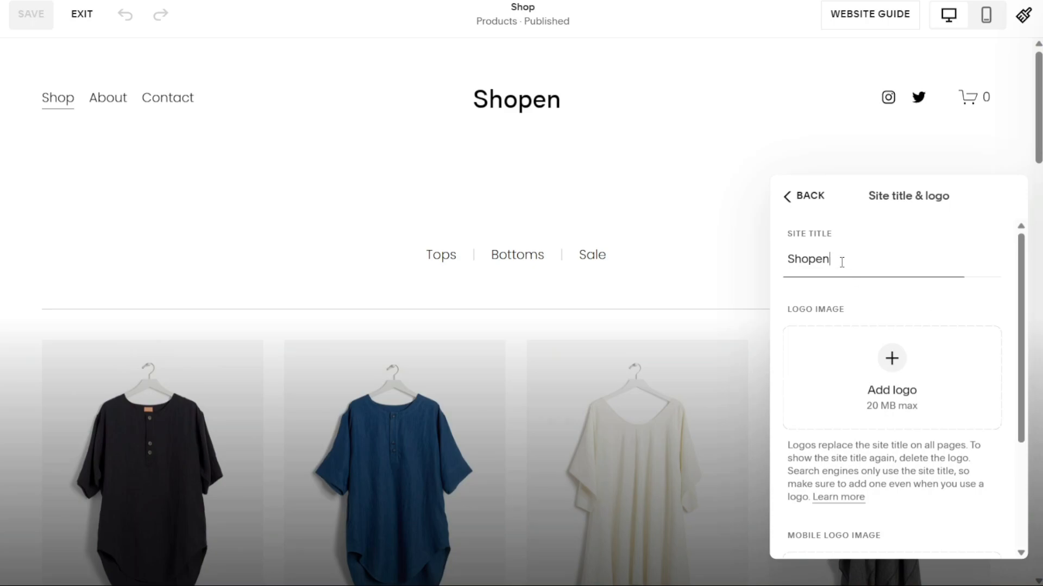
drag(829, 259, 784, 263)
click(860, 289)
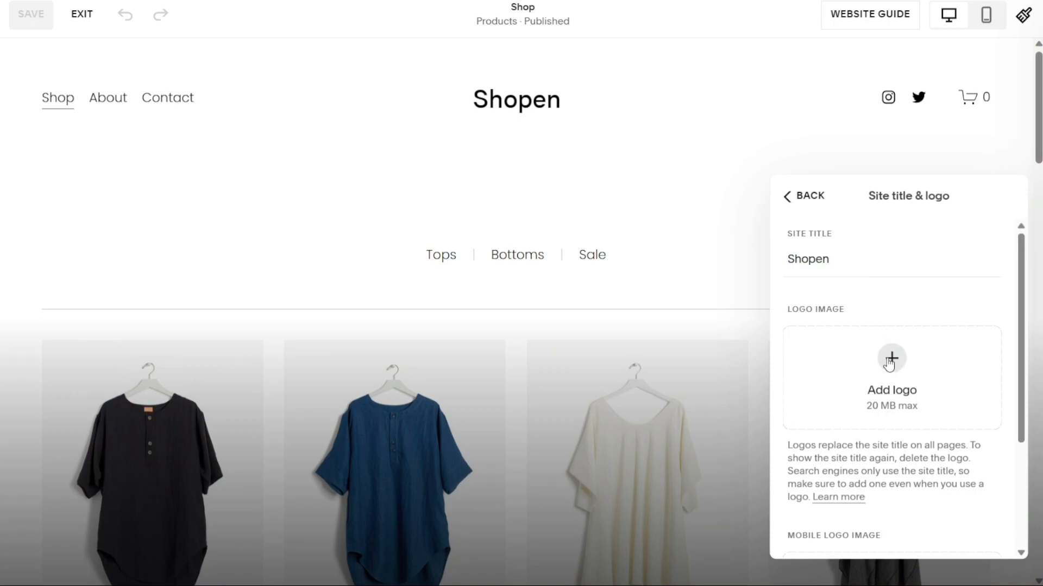
click(786, 198)
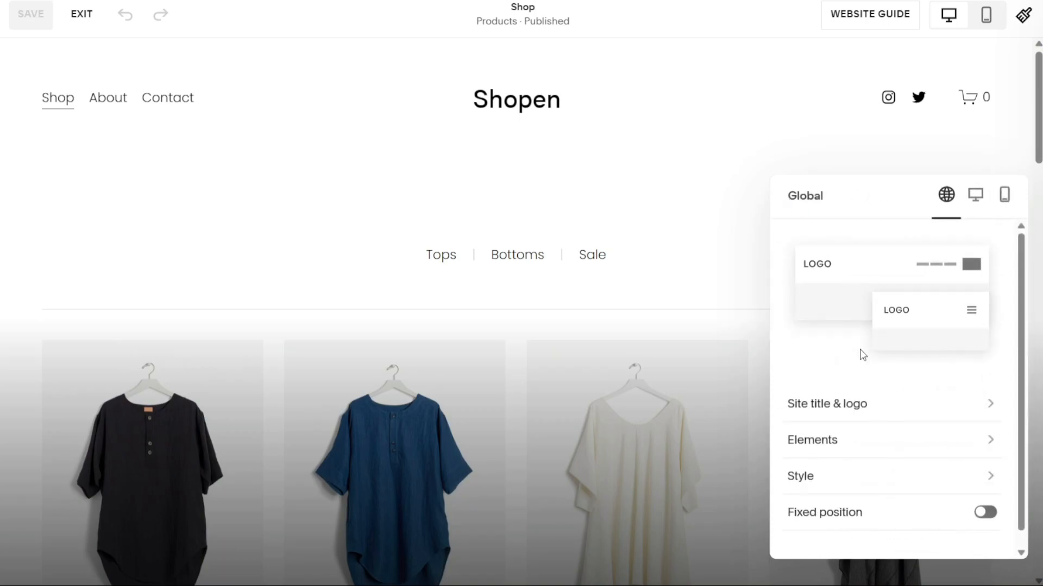
Turn the header's Social Links off and back on under Elements.
click(915, 446)
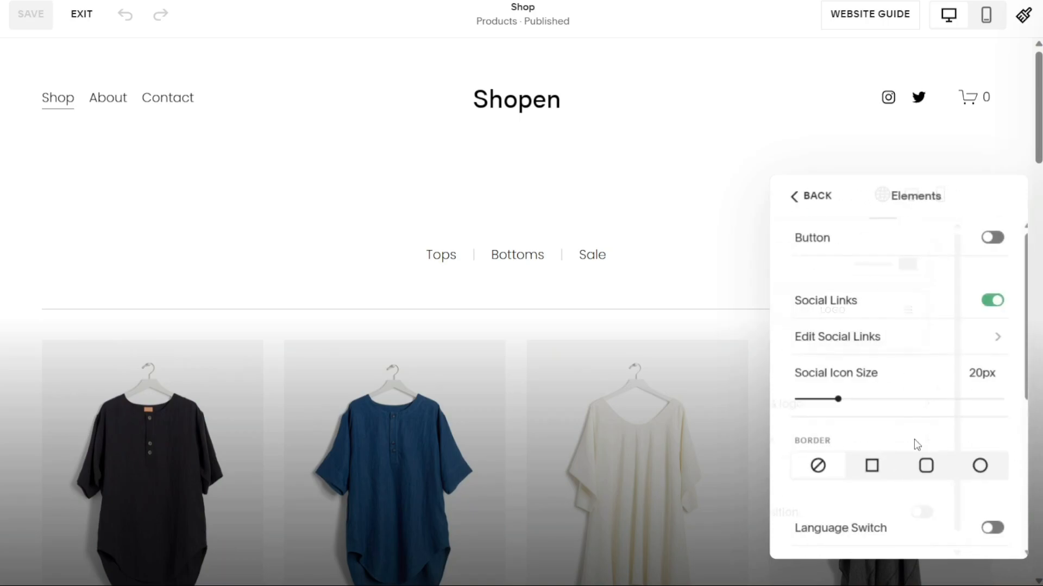
click(987, 303)
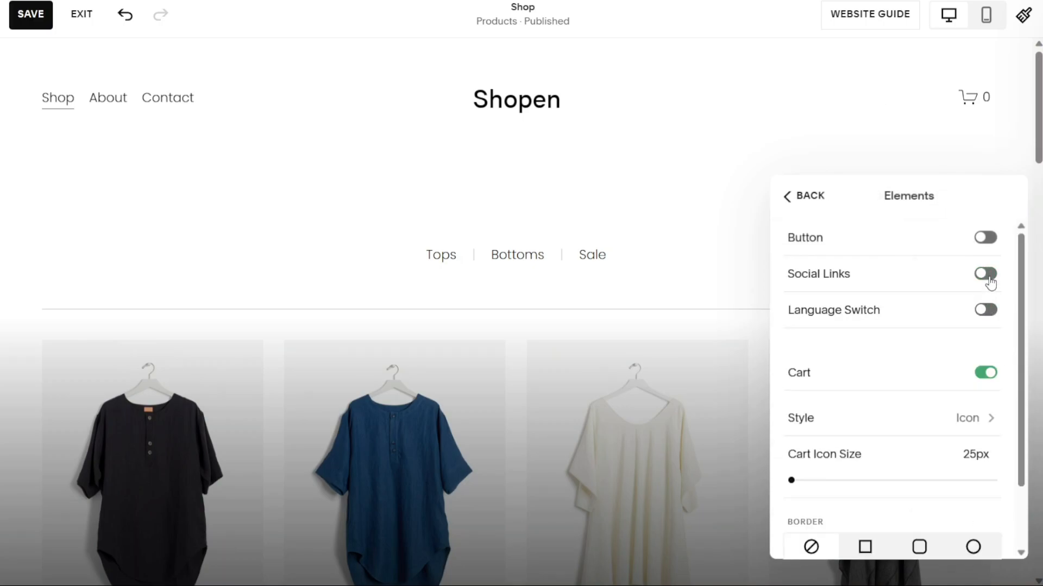
click(986, 273)
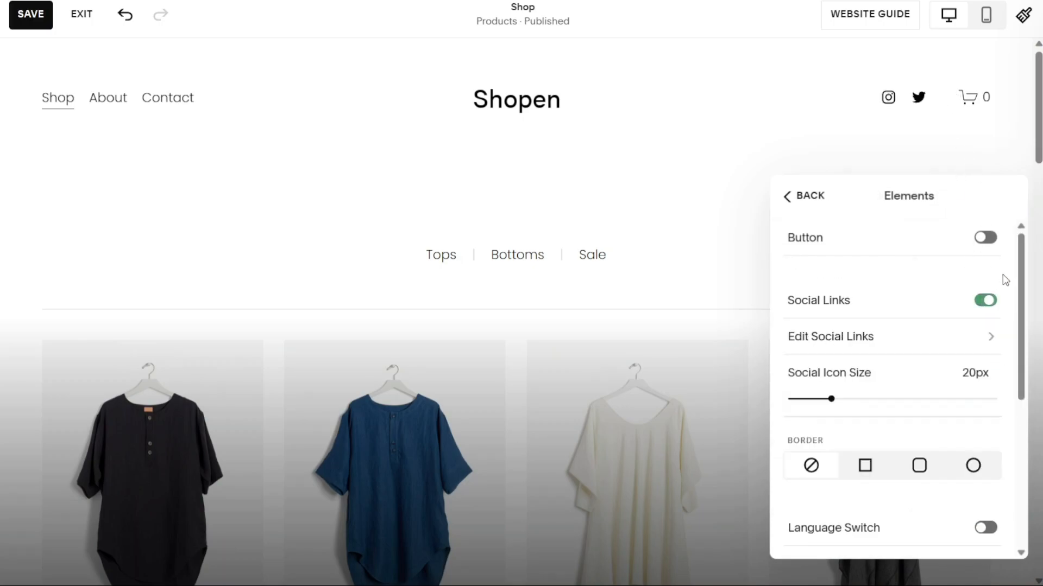
drag(1022, 288, 1033, 444)
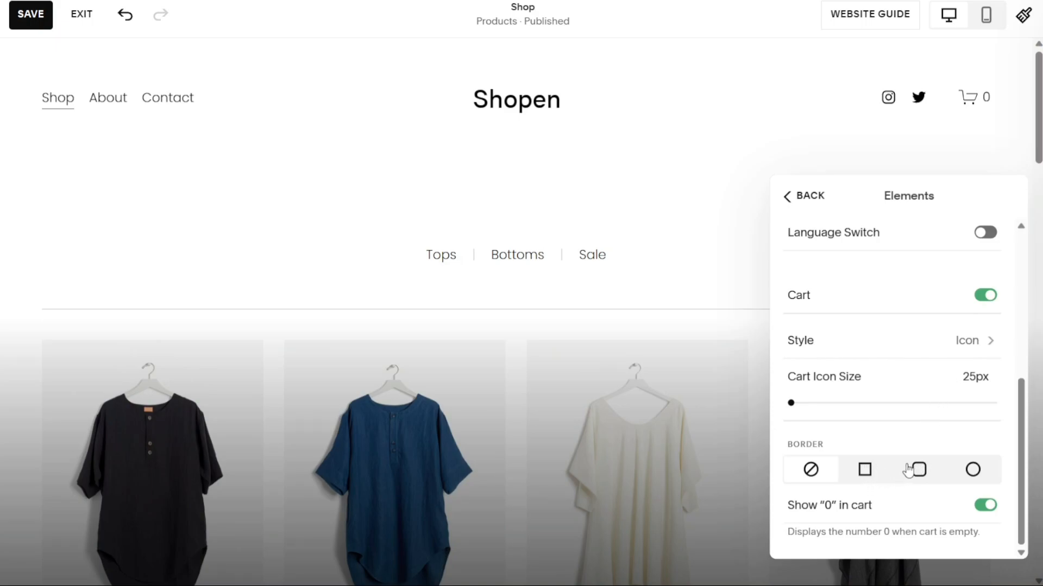
Try square and rounded cart borders, set the border back to none, and scroll to the footer.
click(865, 473)
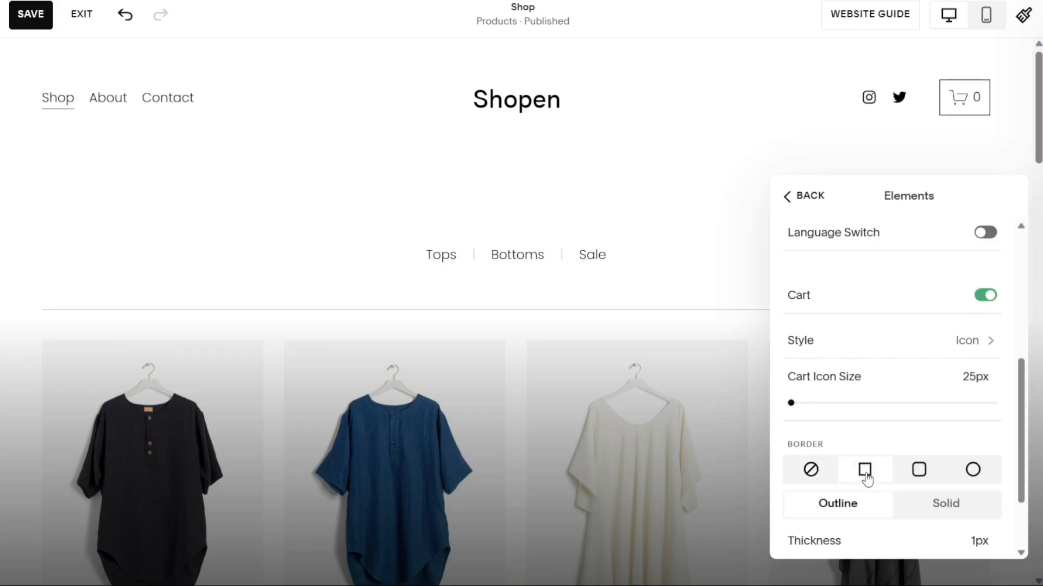
click(919, 468)
click(807, 471)
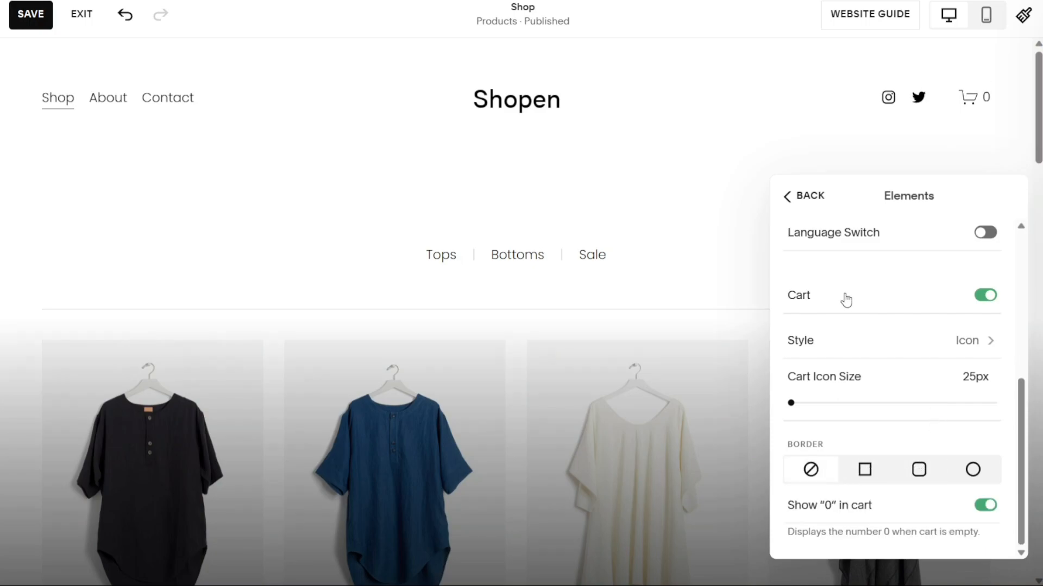
click(792, 197)
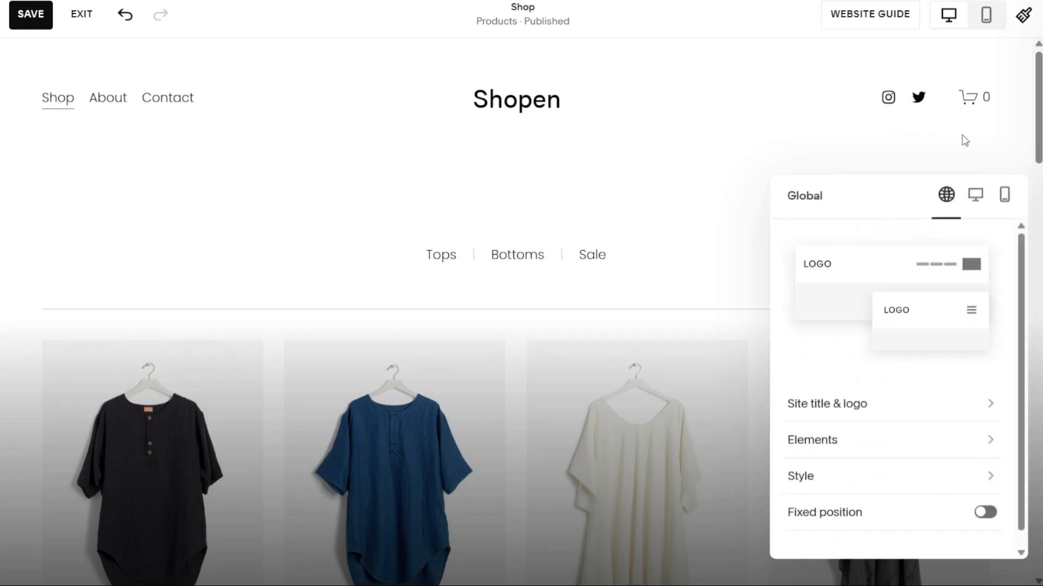
click(963, 134)
drag(1039, 130, 1023, 584)
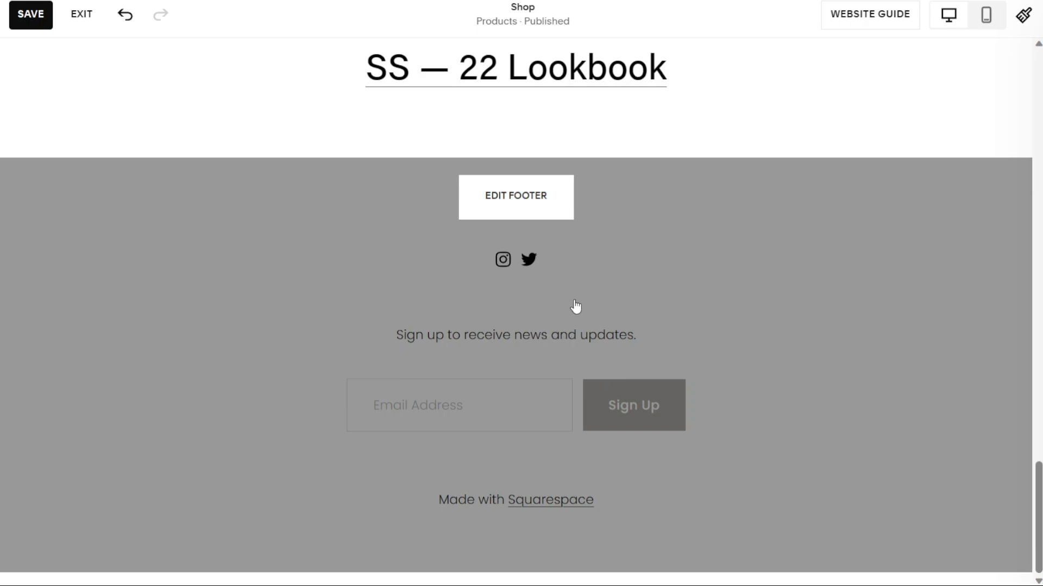
Replace 'Squarespace' with 'Me' in the footer's credit line.
click(521, 210)
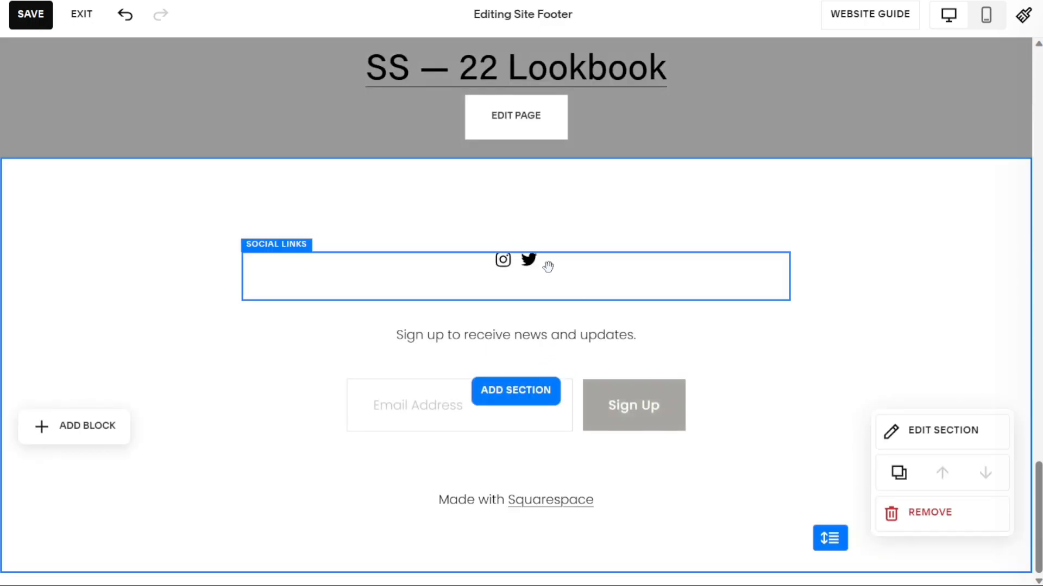
click(569, 272)
click(541, 334)
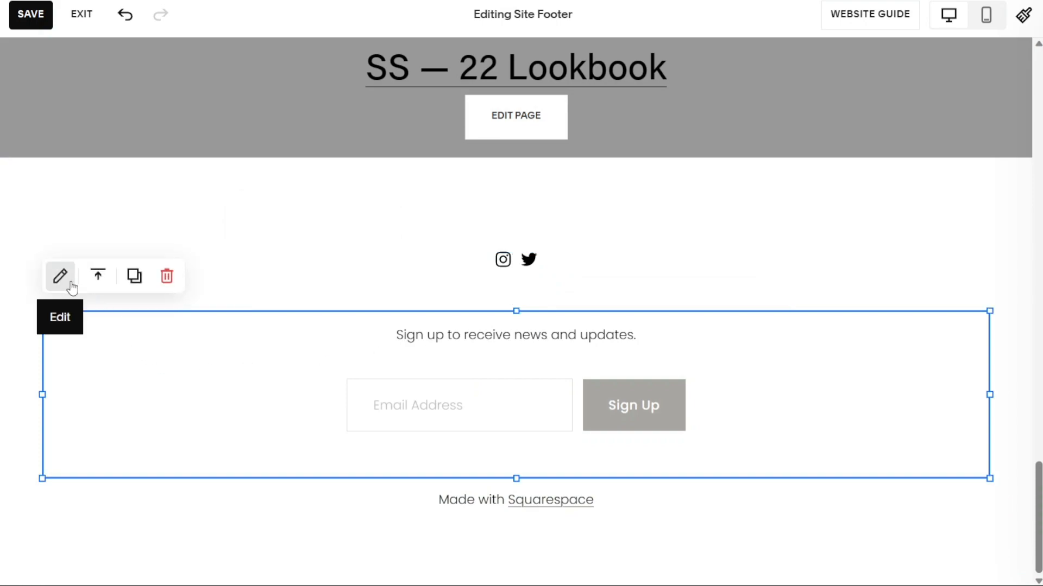
click(479, 527)
click(605, 509)
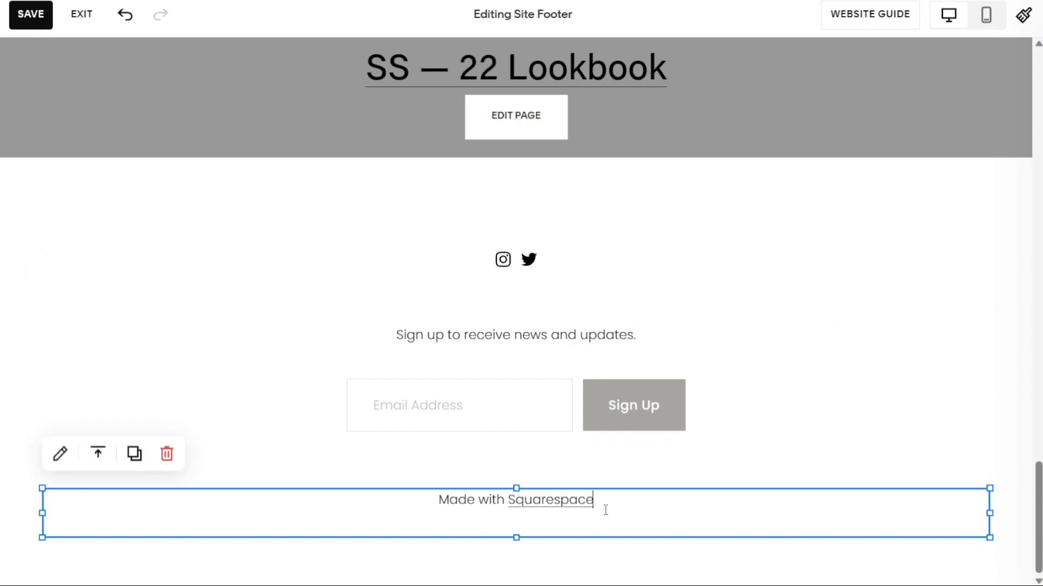
key(BackSpace)
key(BackSpace)
key(BackSpace)
key(BackSpace)
key(BackSpace)
key(BackSpace)
key(BackSpace)
key(BackSpace)
key(BackSpace)
key(BackSpace)
key(BackSpace)
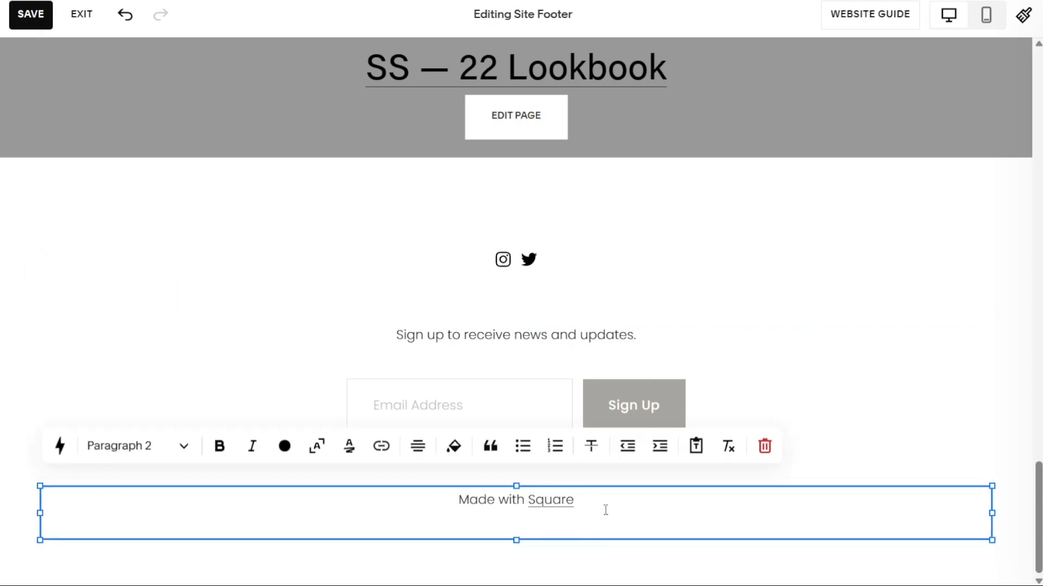
text(Me)
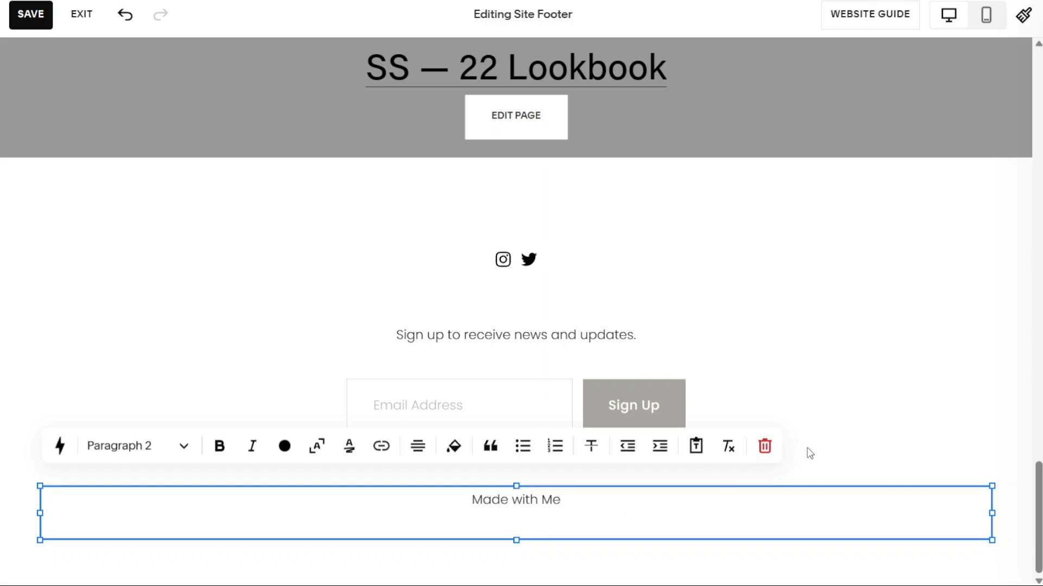
click(839, 412)
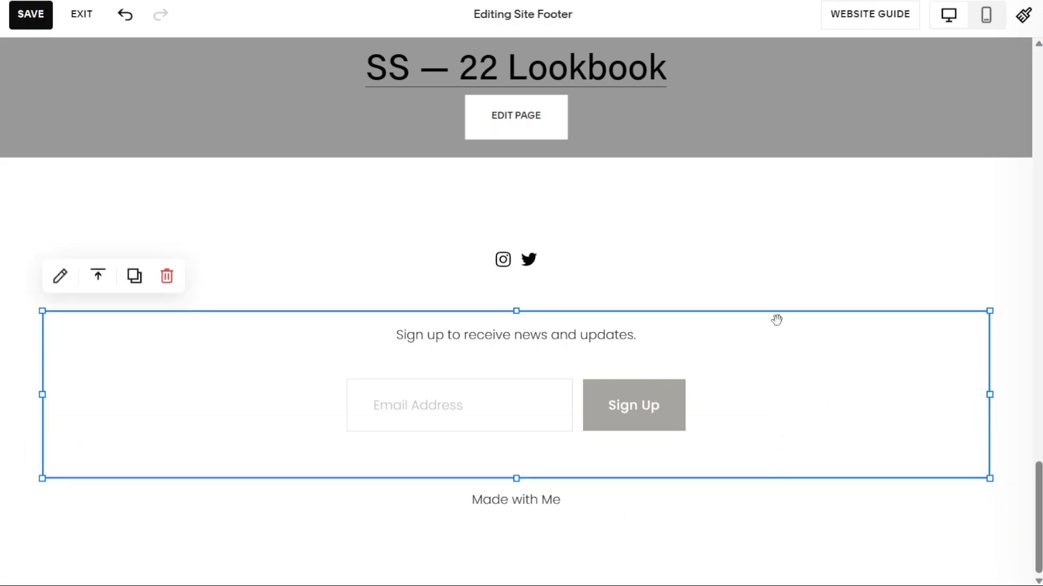
Scroll back to the top and leave footer editing for the normal Shop page view.
drag(1037, 517, 1017, 110)
click(747, 114)
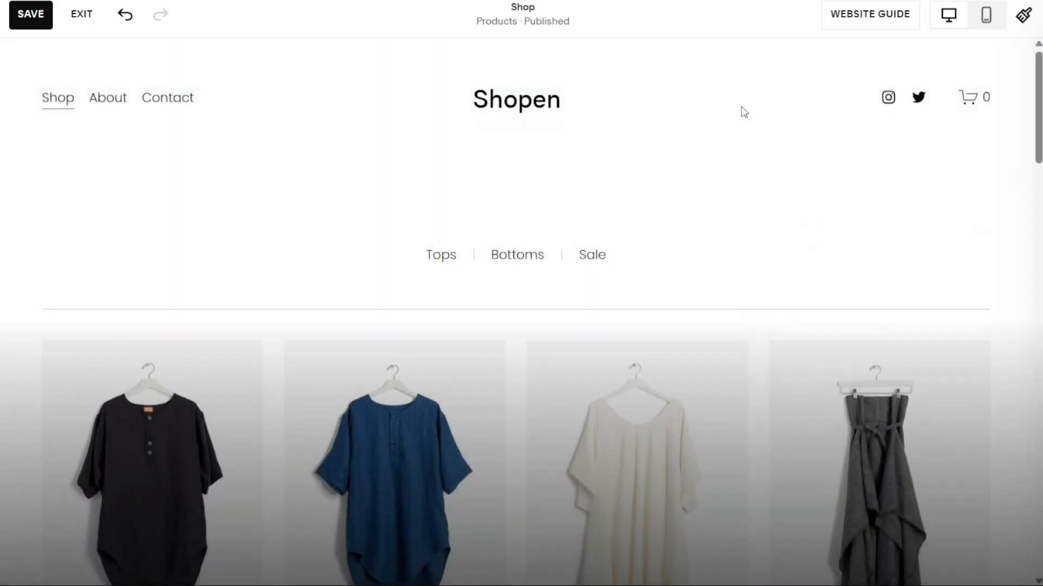
click(715, 94)
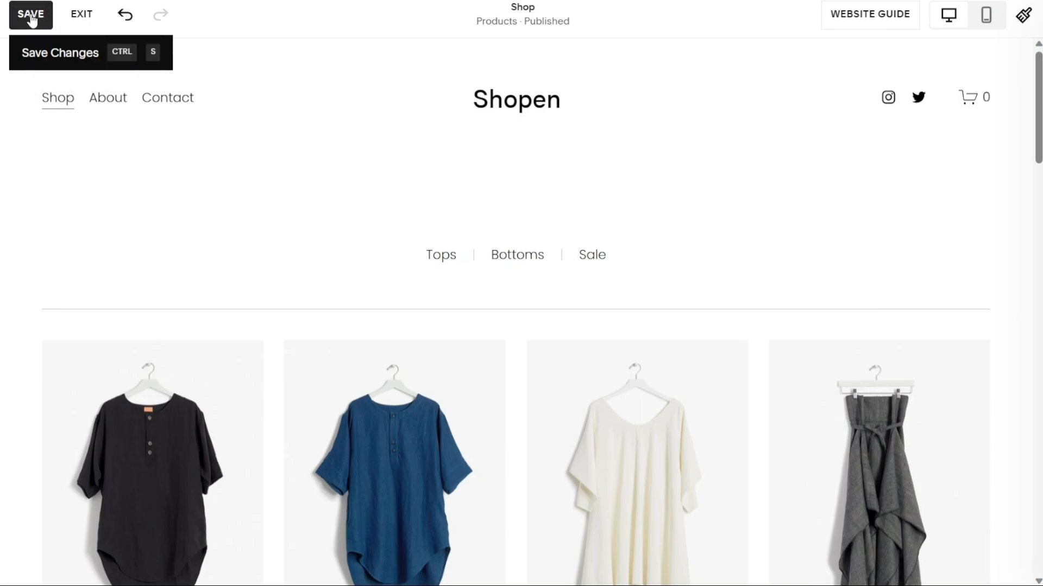
Save the site, exit the editor, and open the Contact page from Pages.
click(31, 18)
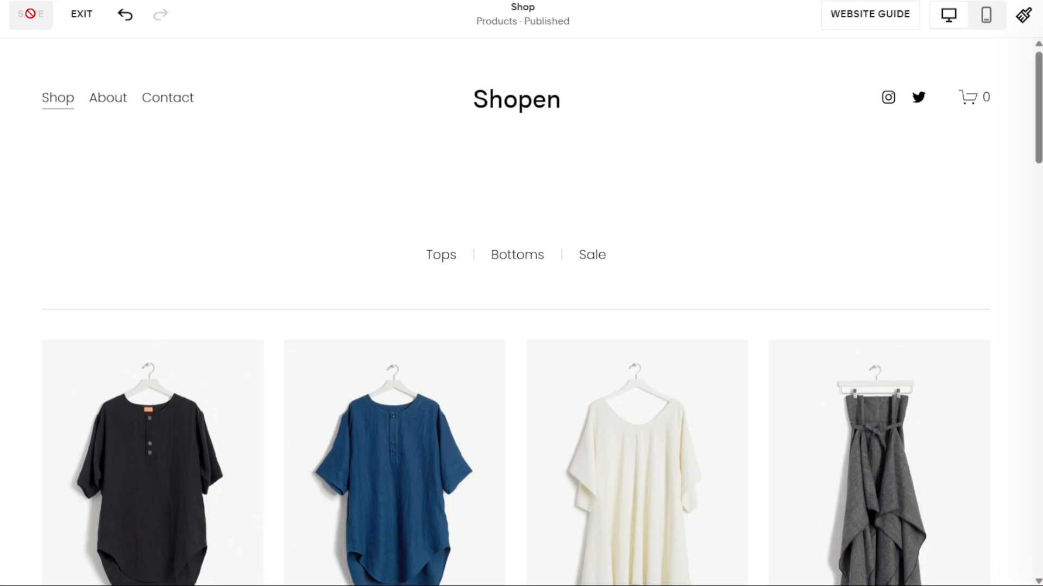
click(81, 21)
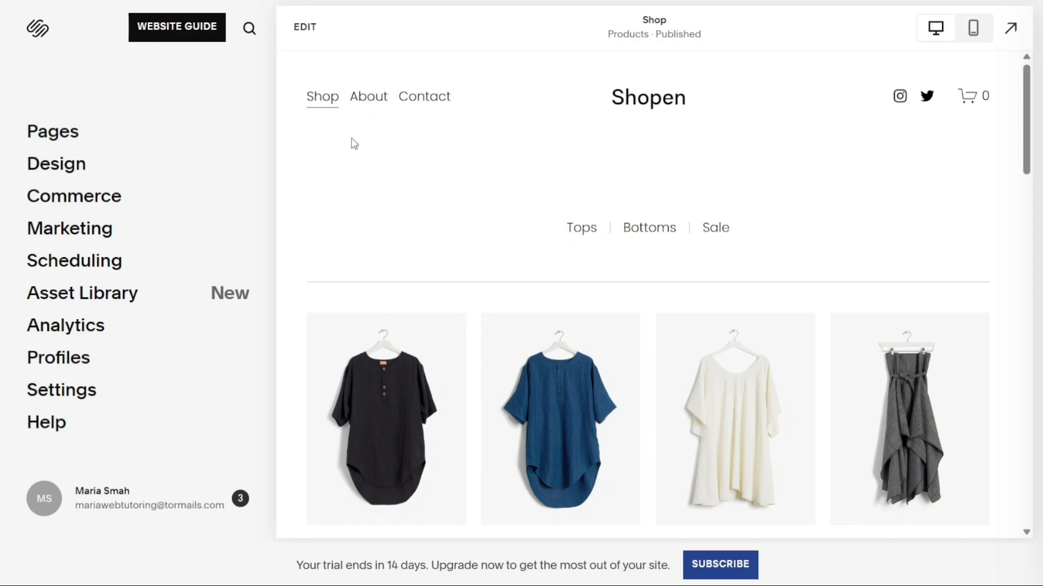
click(48, 136)
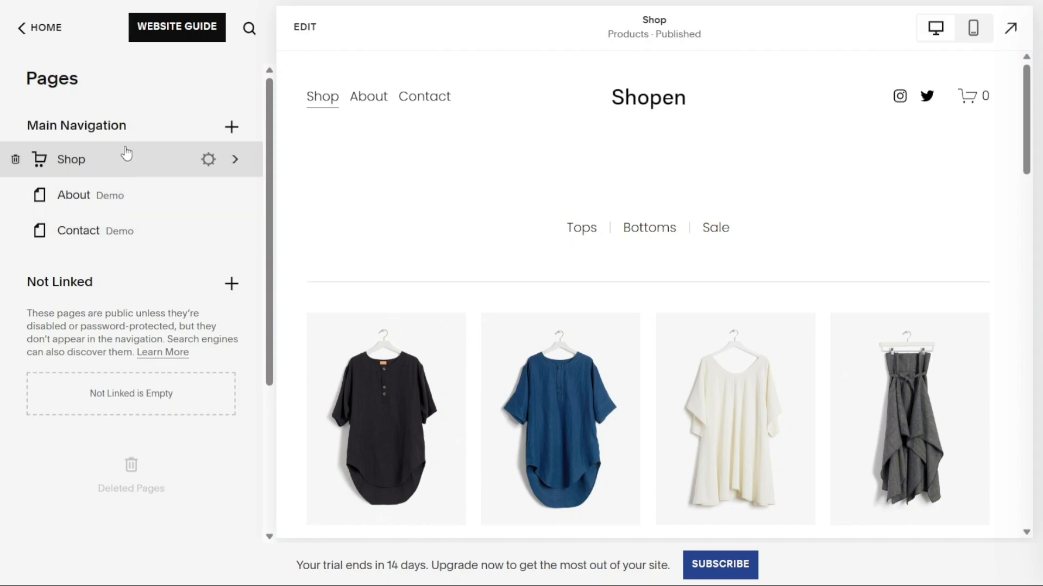
click(138, 238)
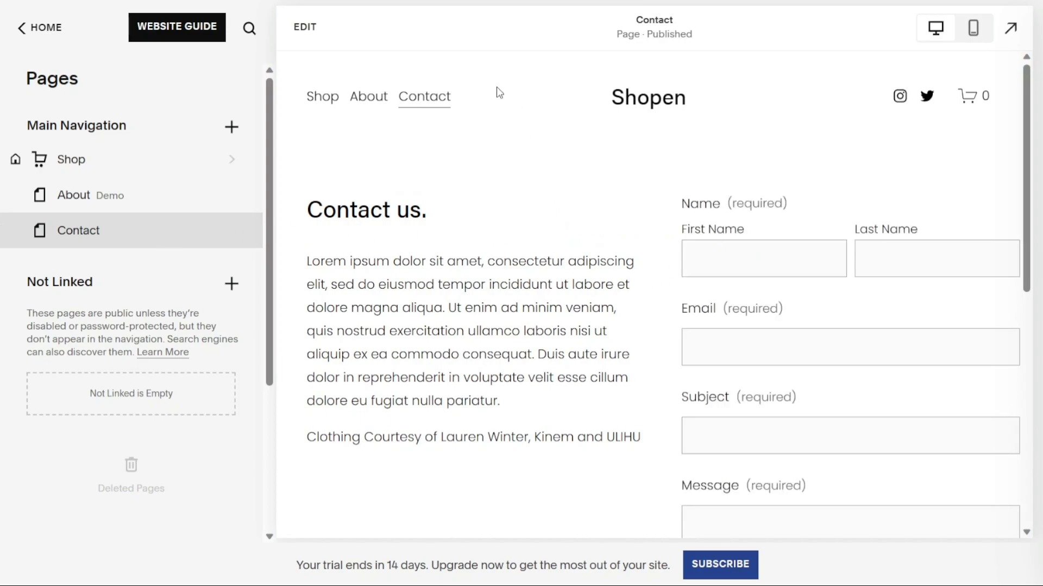
click(305, 29)
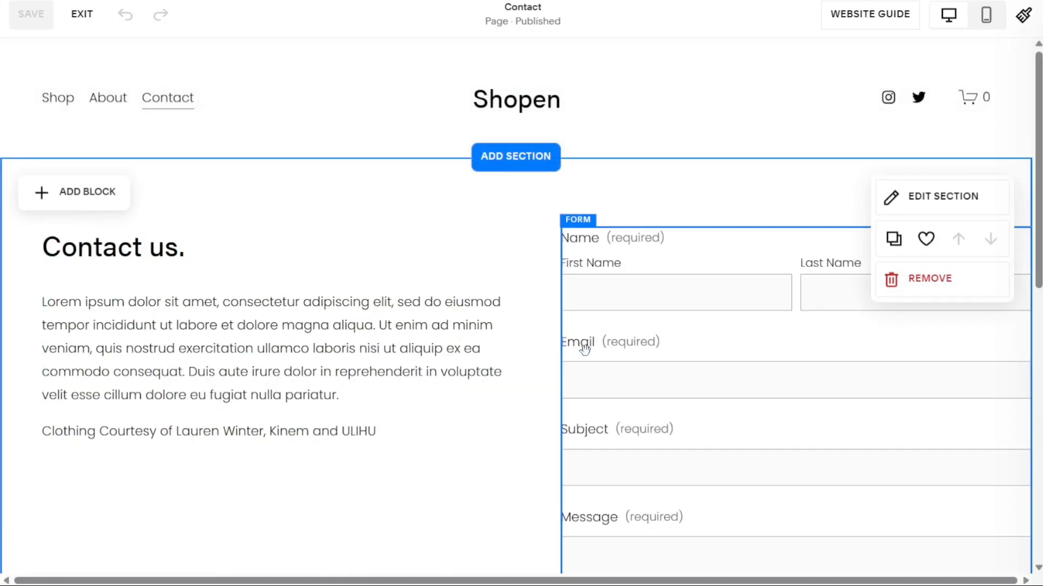
click(415, 332)
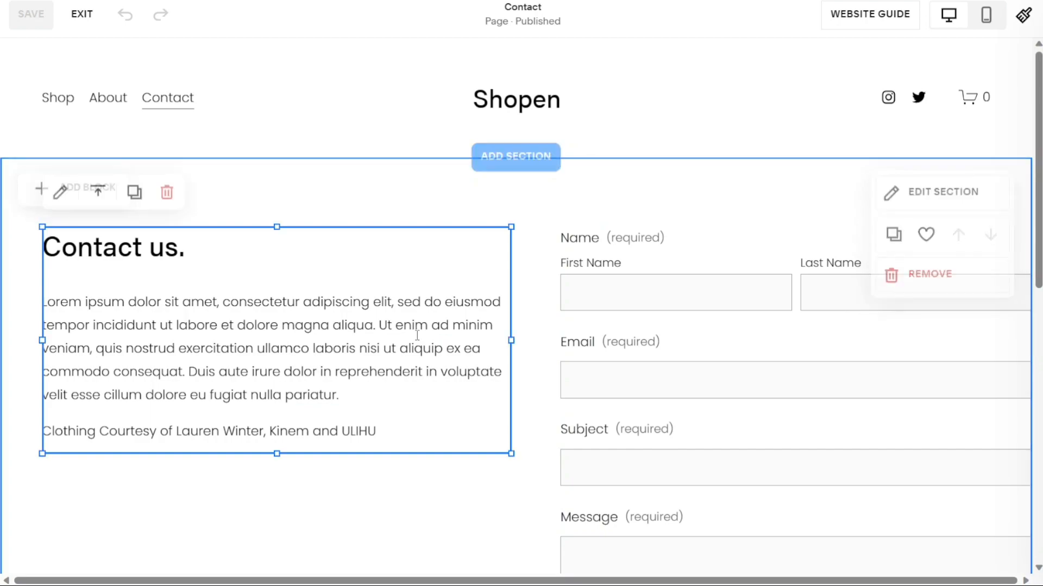
double_click(415, 326)
drag(415, 326, 297, 304)
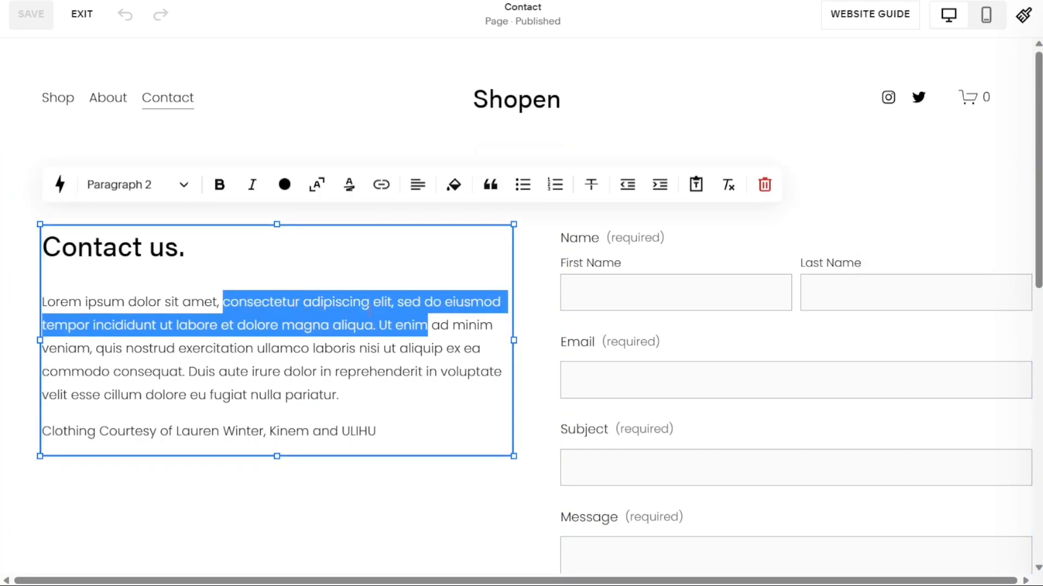
click(376, 258)
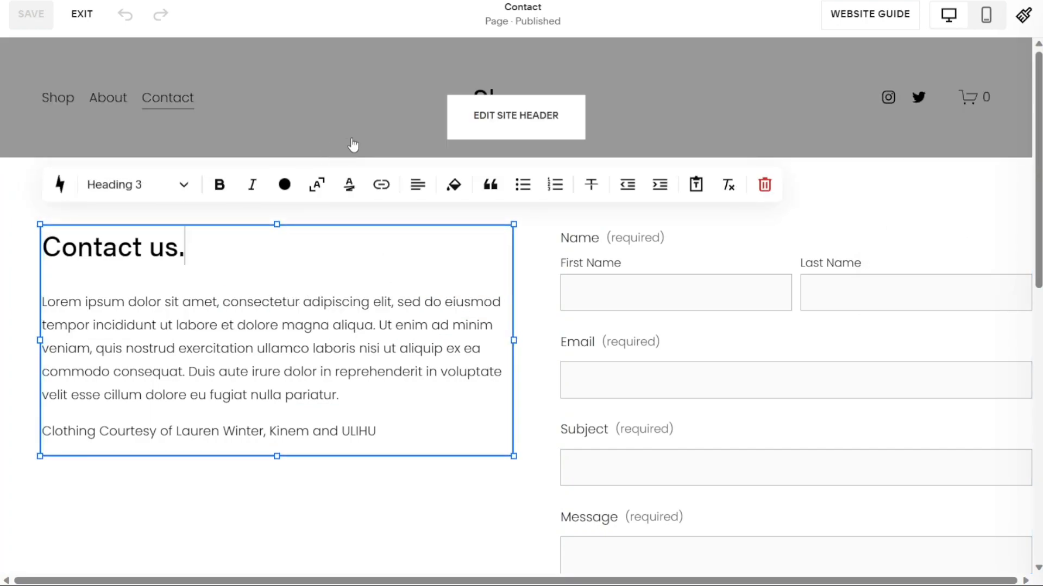
click(458, 505)
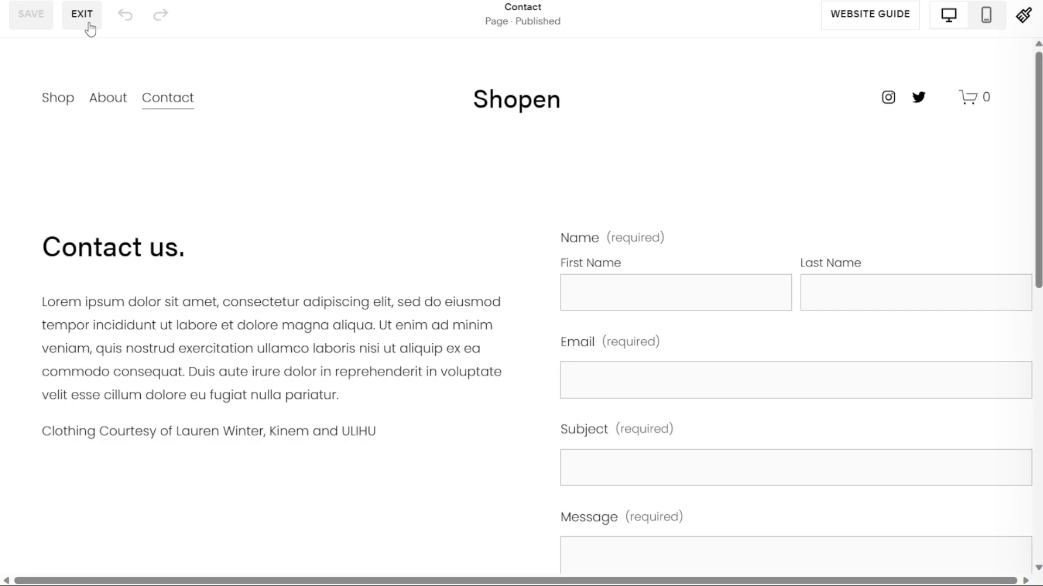
click(88, 24)
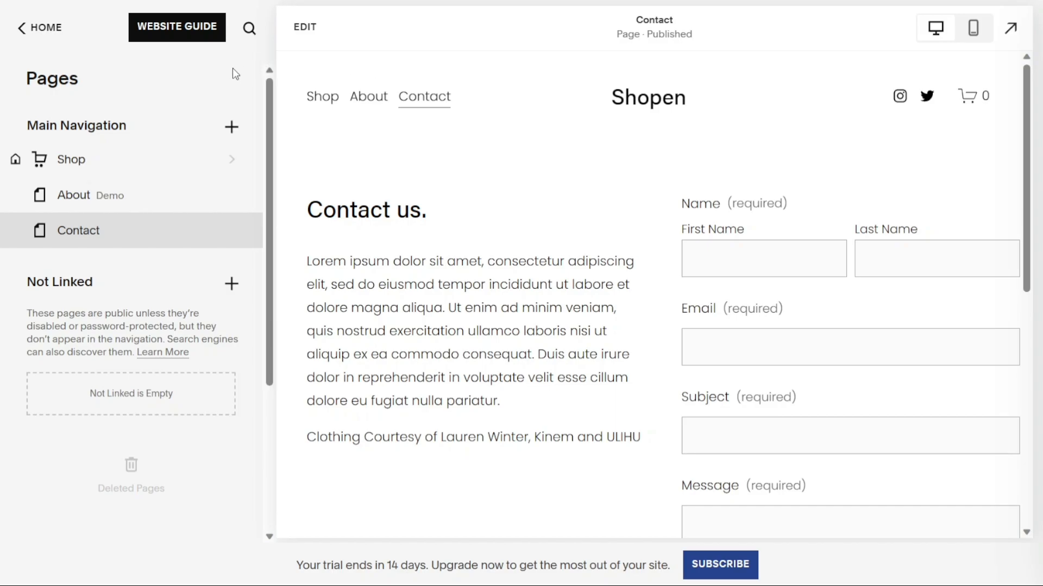
click(30, 34)
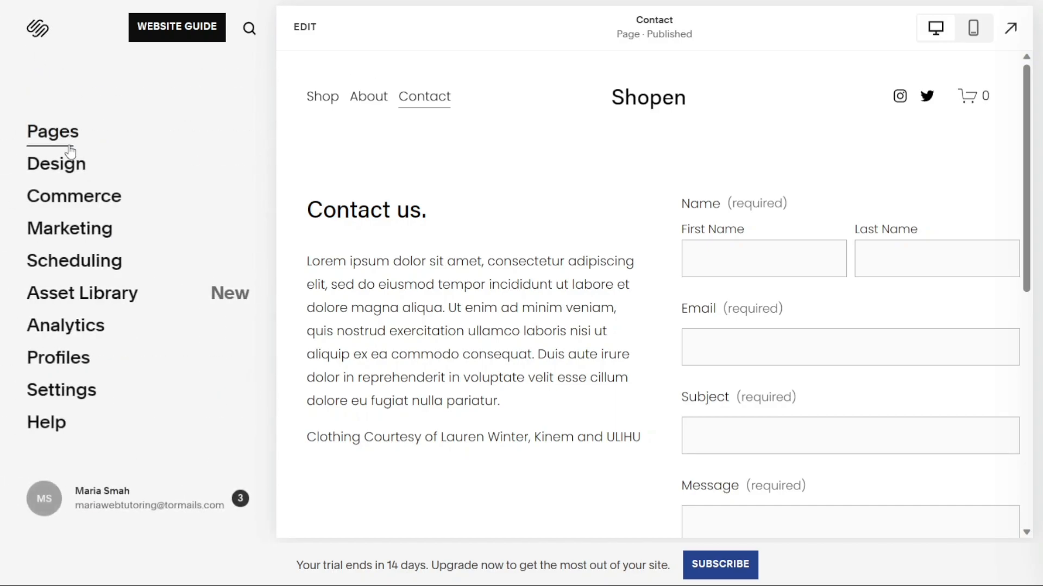
click(66, 139)
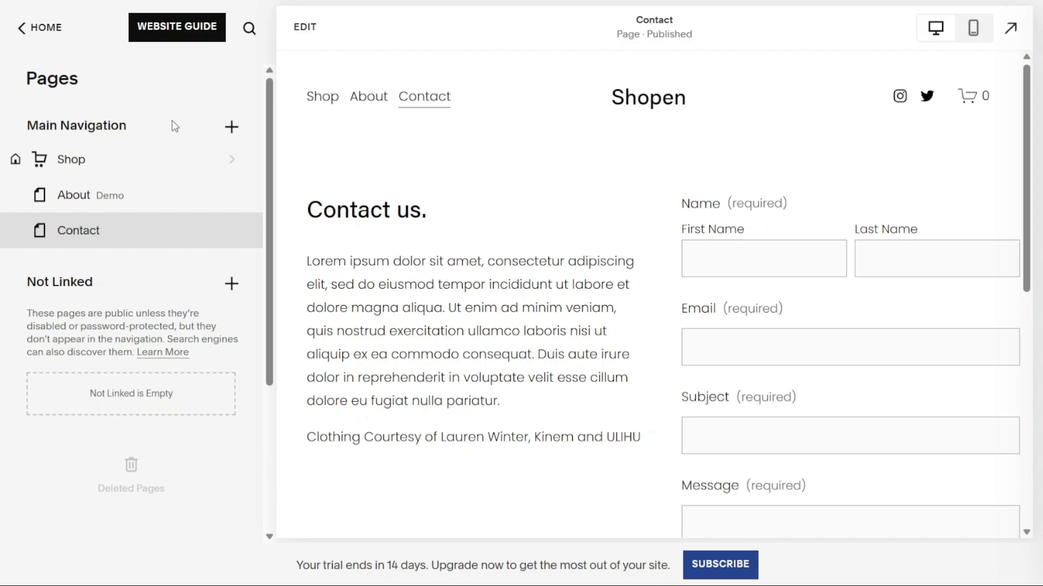
Add a new Blog page to Main Navigation.
click(233, 128)
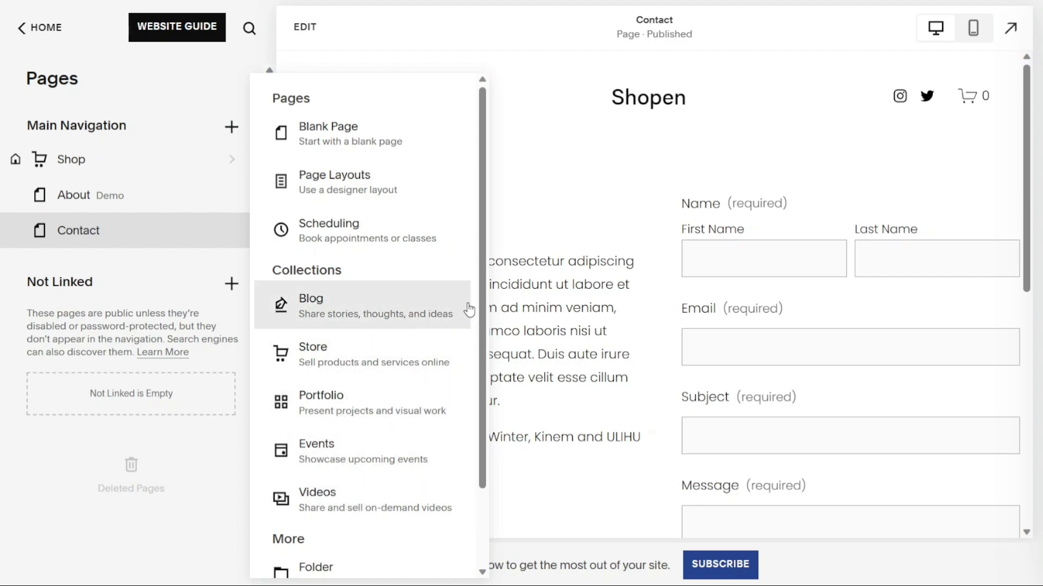
scroll(461, 401, down, 3)
scroll(461, 356, up, 3)
click(353, 302)
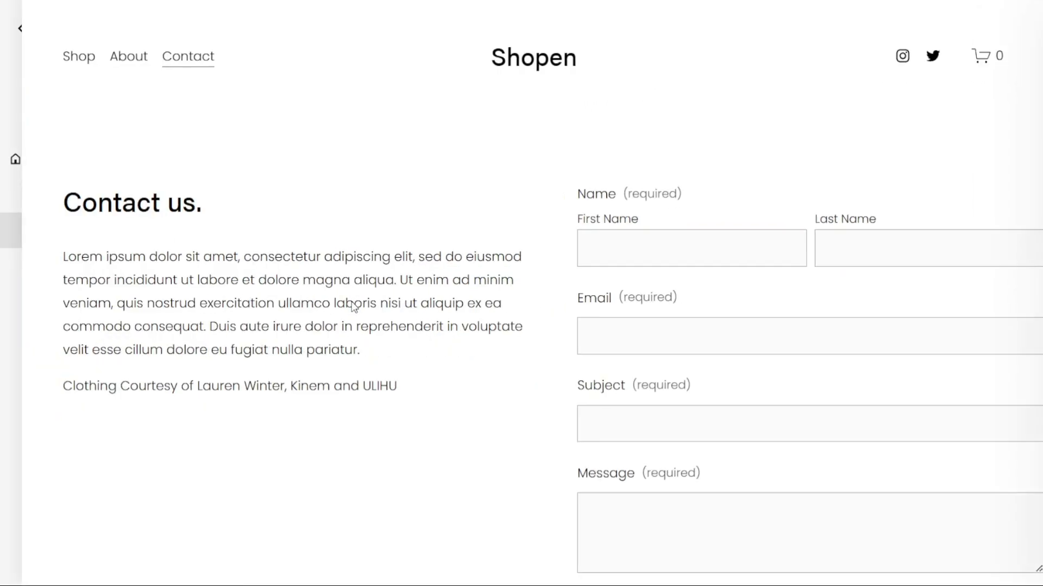
key(Escape)
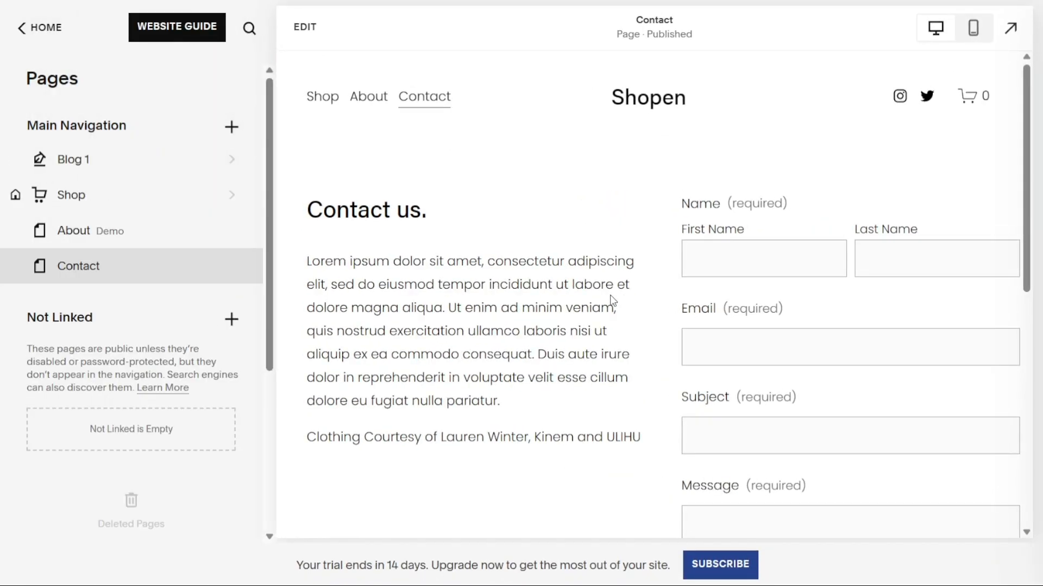
Rename 'Blog 1' to 'Blog', preview Blog Post Title Two, and return to Pages.
click(127, 163)
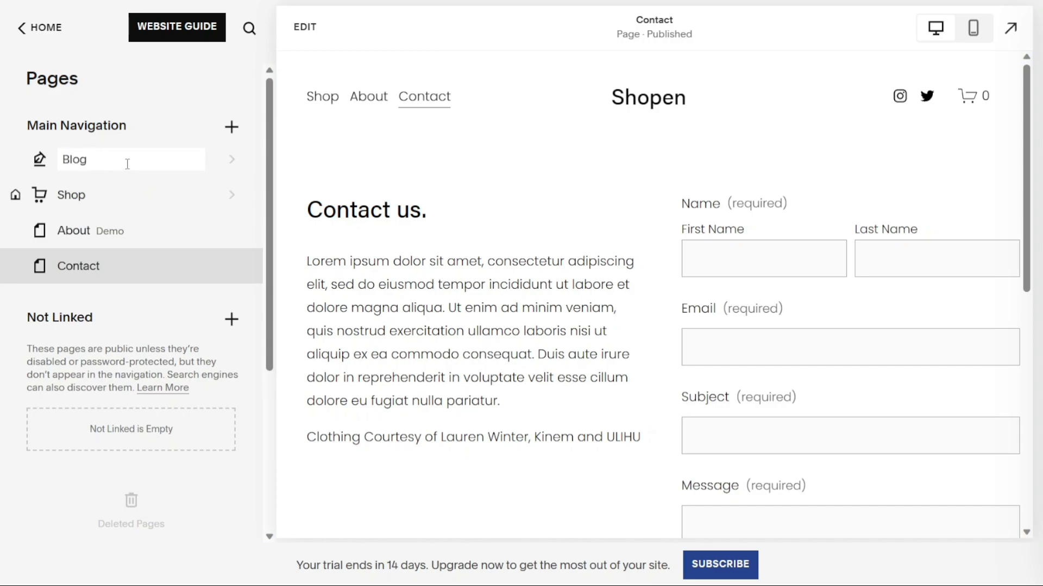
key(Return)
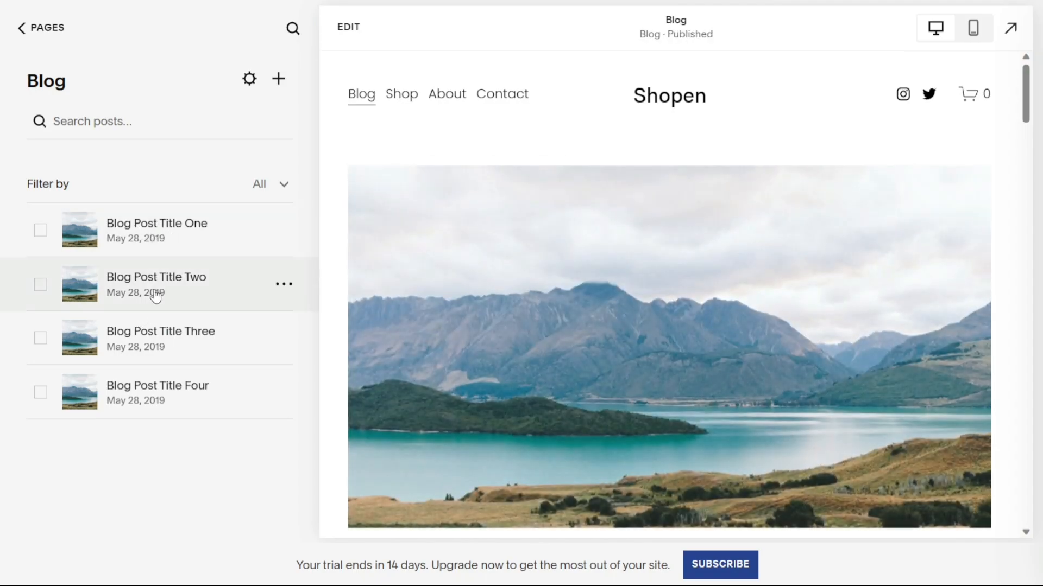
click(150, 281)
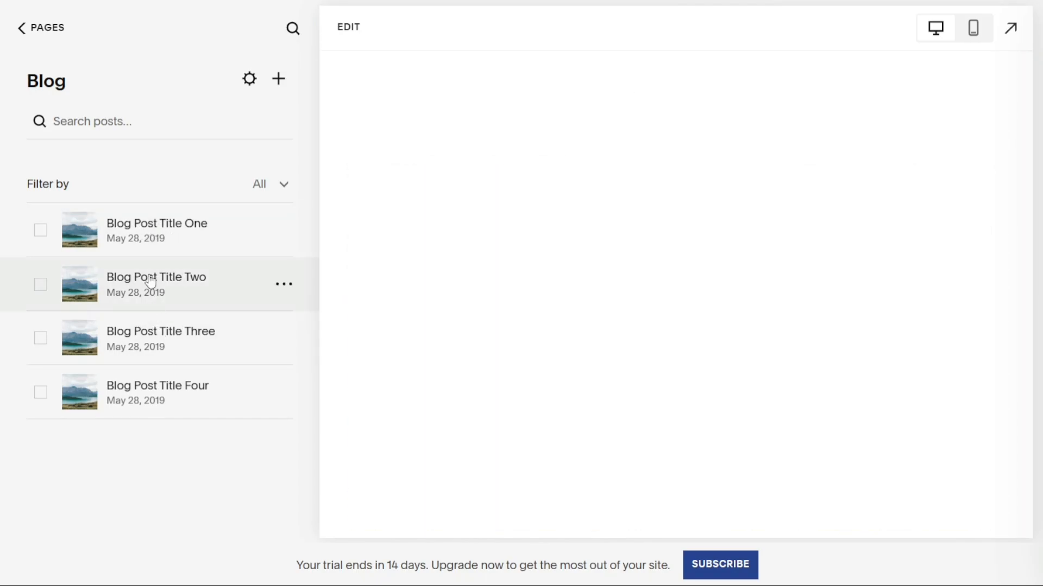
click(28, 32)
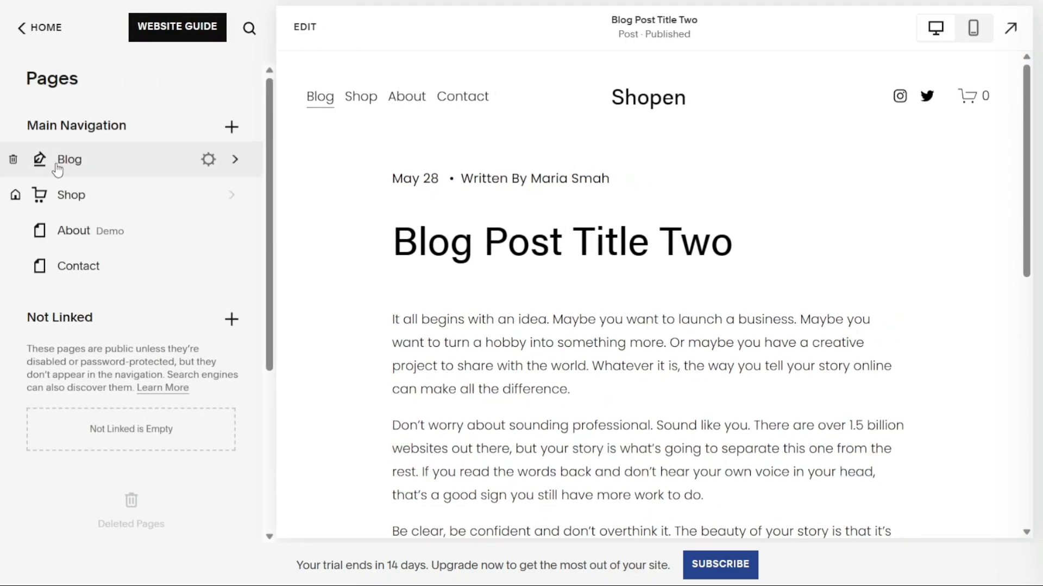
Reorder the main navigation to Shop, Blog, About, Contact and view the Shop page.
drag(84, 158, 65, 209)
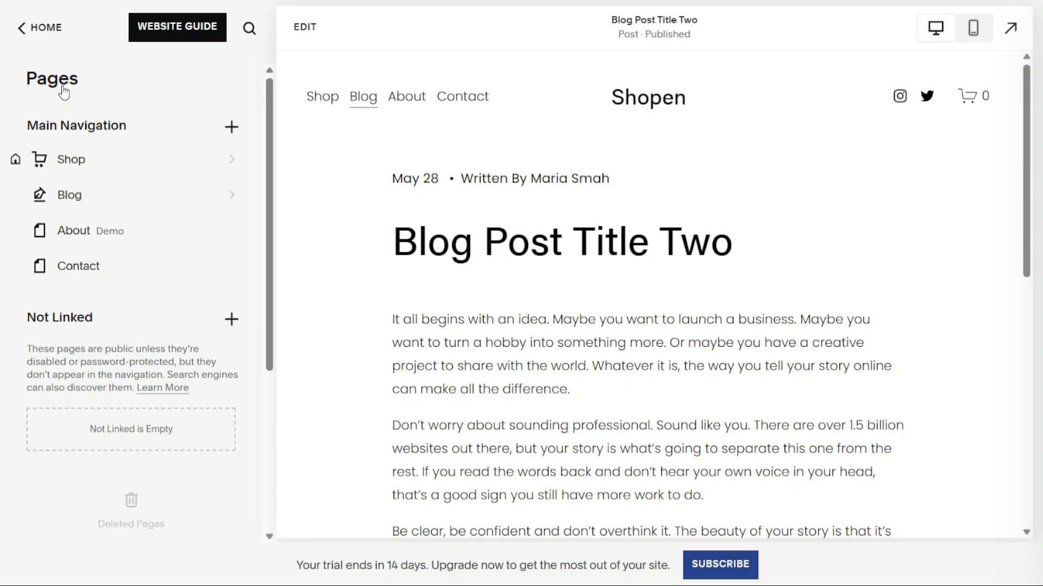
click(324, 100)
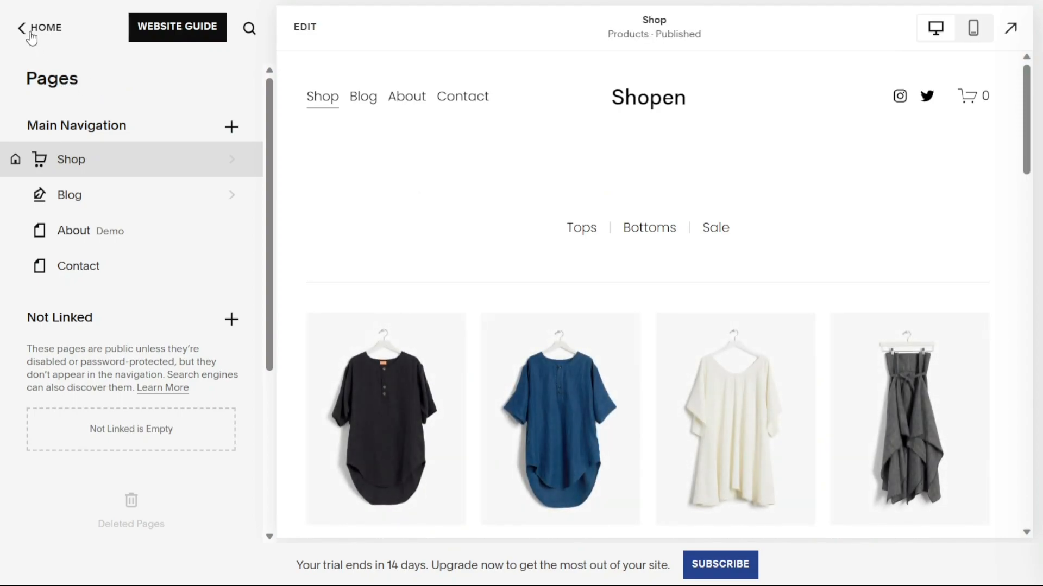
From the Home menu, go into Design and bring up the Site Styles panel.
click(24, 16)
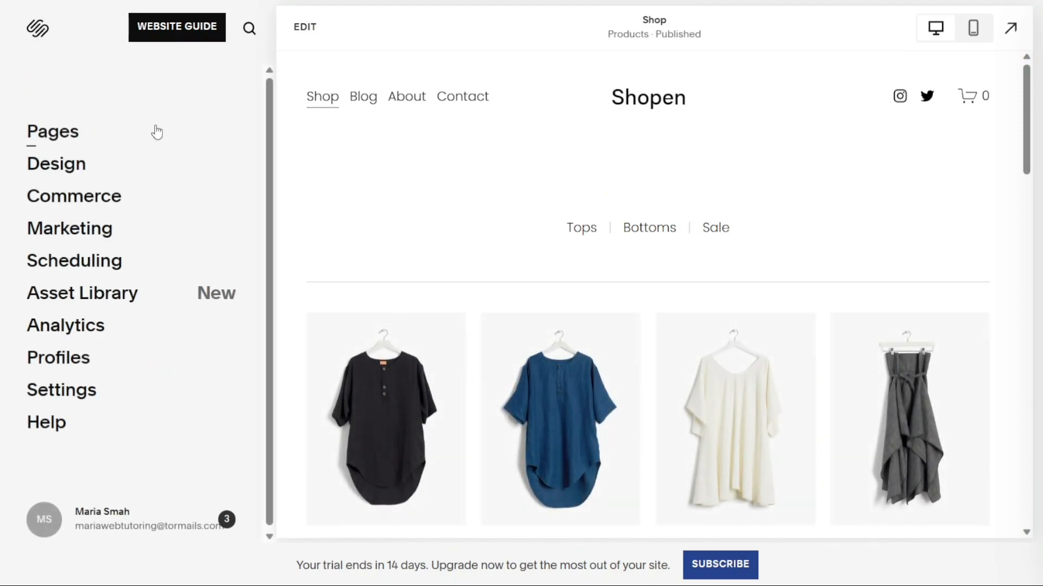
click(61, 173)
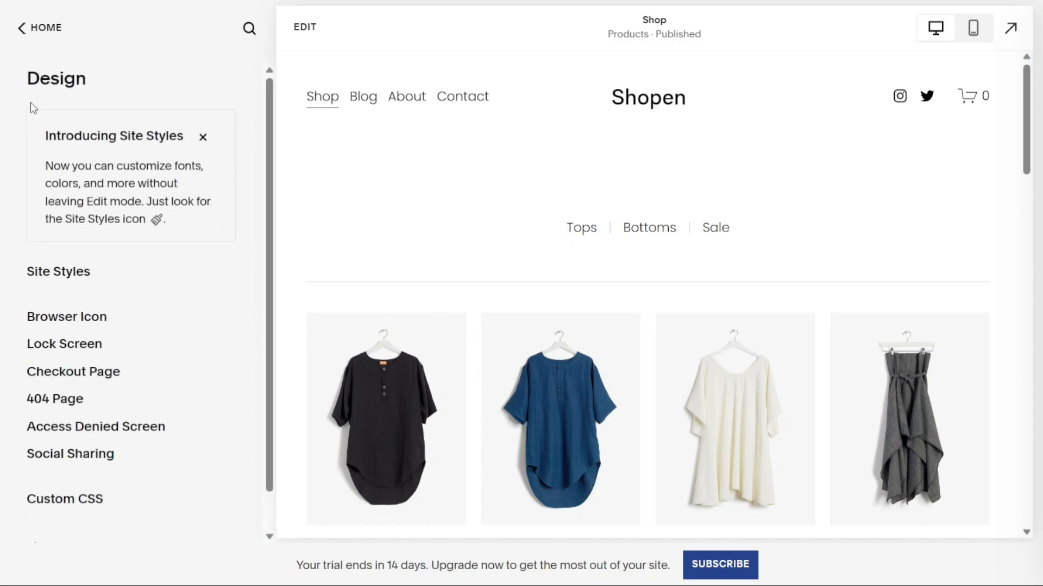
click(27, 32)
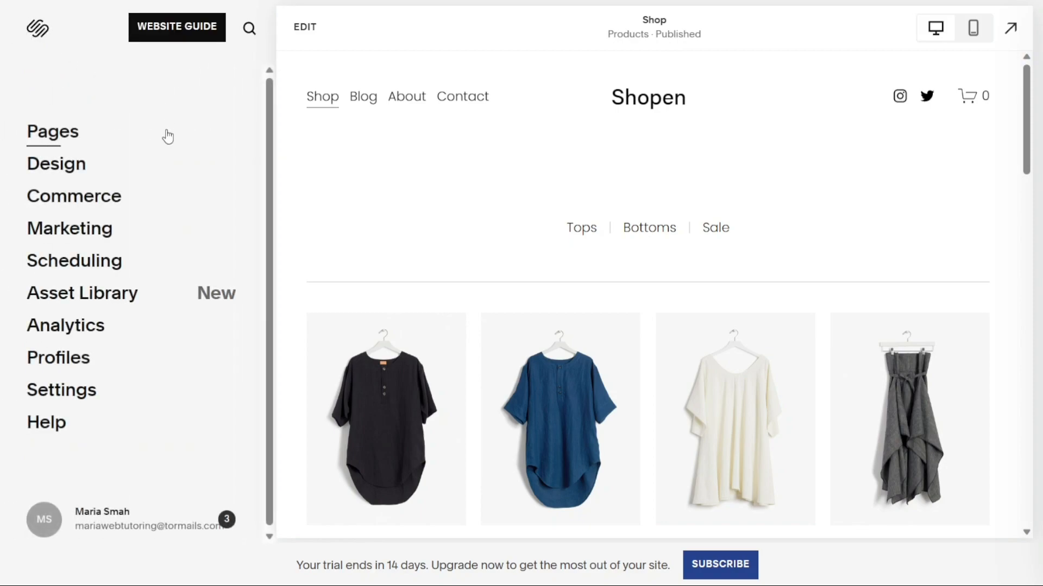
click(65, 167)
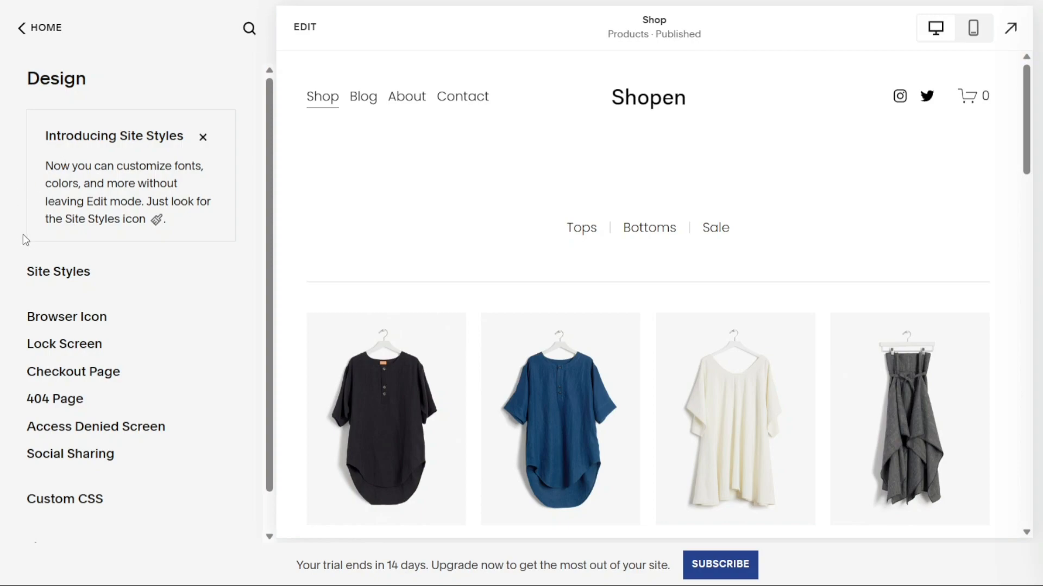
click(69, 278)
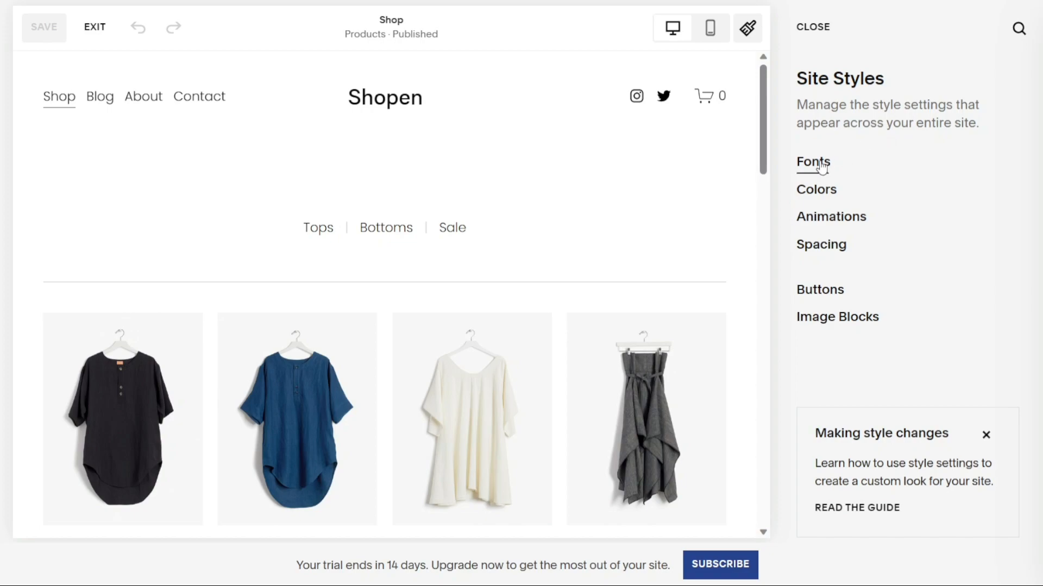
click(814, 162)
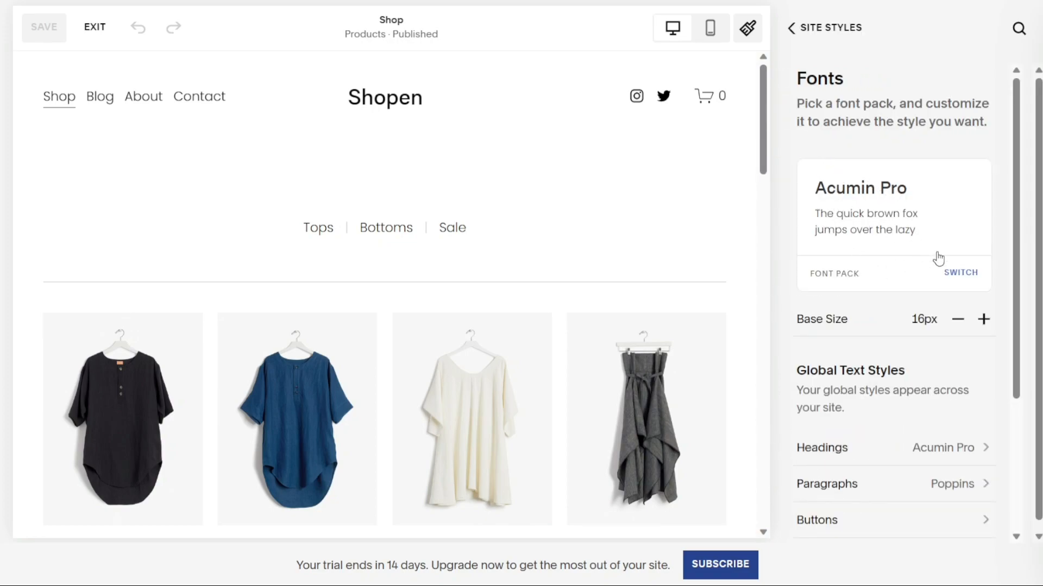
drag(1015, 250, 1003, 396)
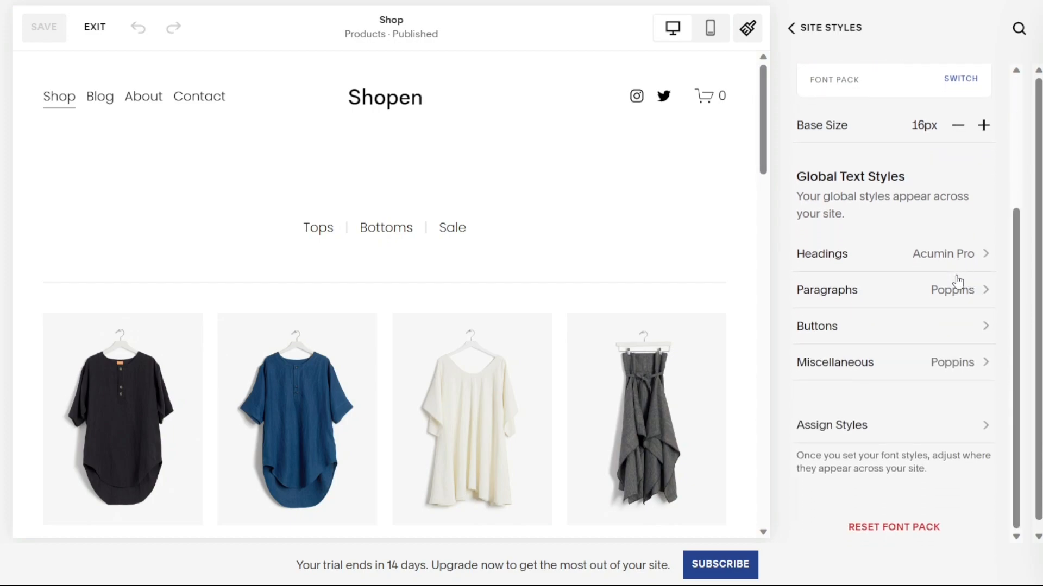
click(805, 33)
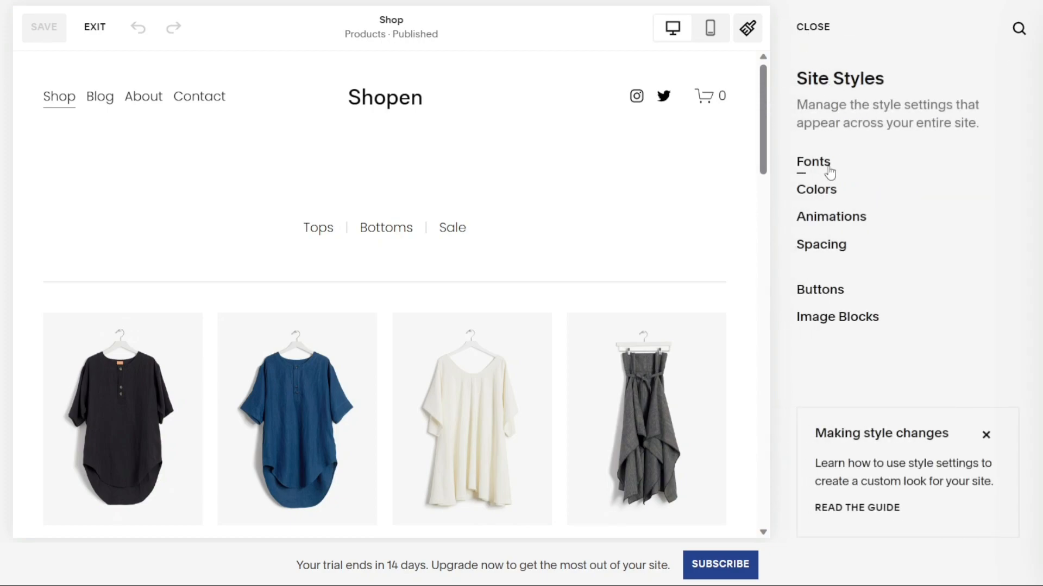
click(819, 190)
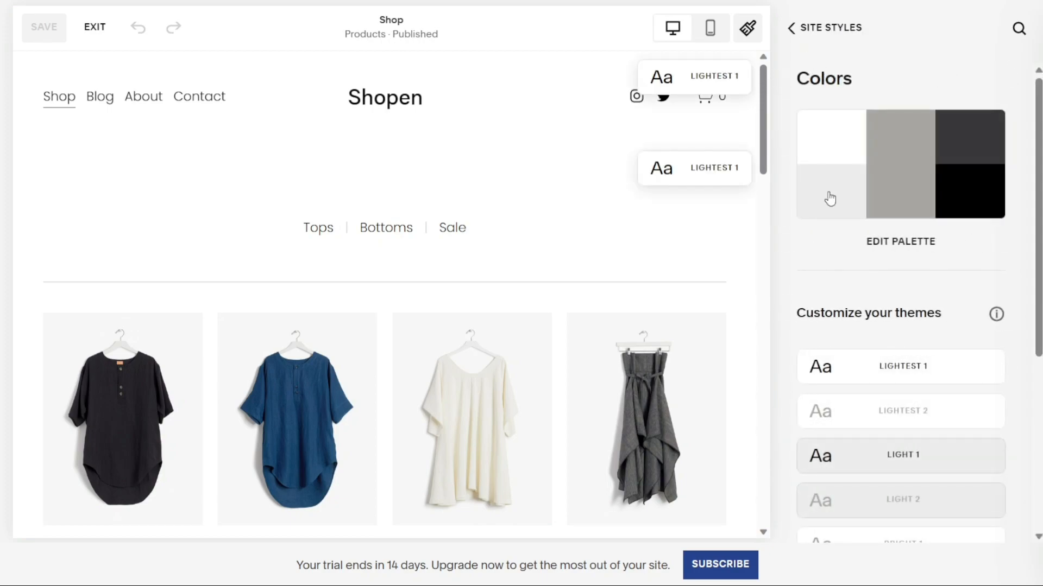
drag(1038, 332, 1017, 508)
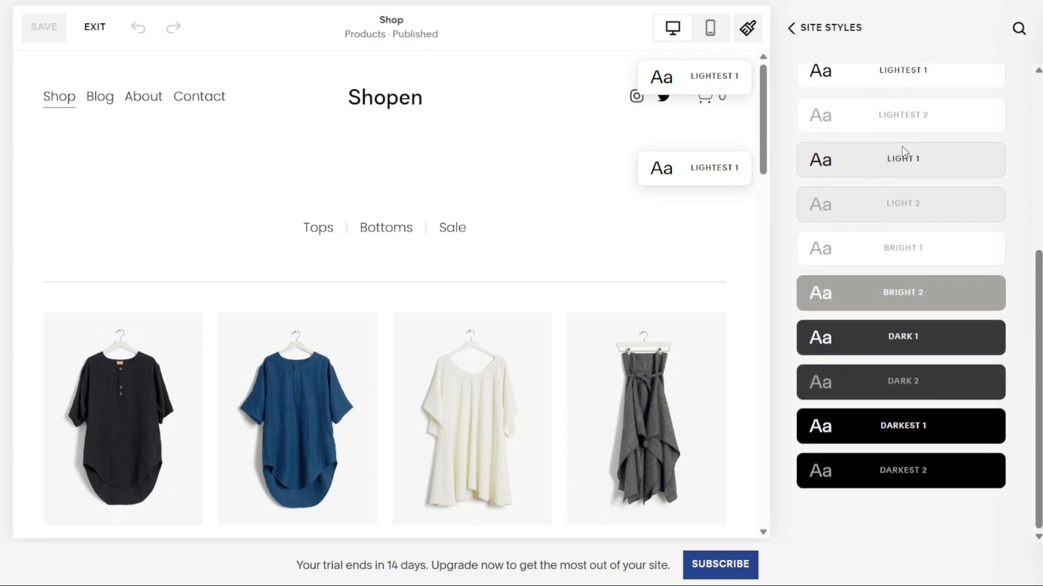
click(818, 30)
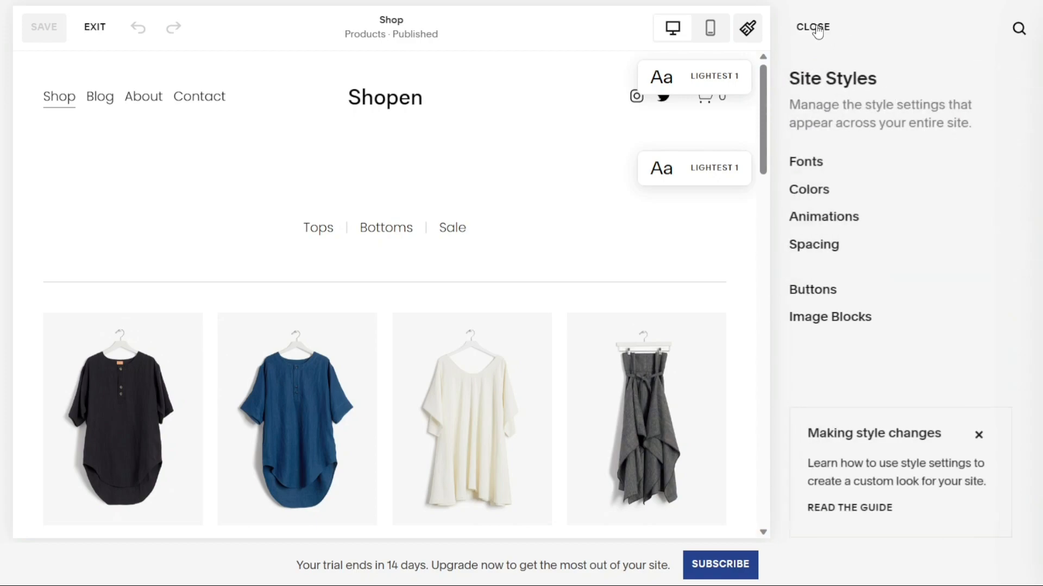
Try the Fade and Scale page animations, then leave animations set to None.
click(856, 219)
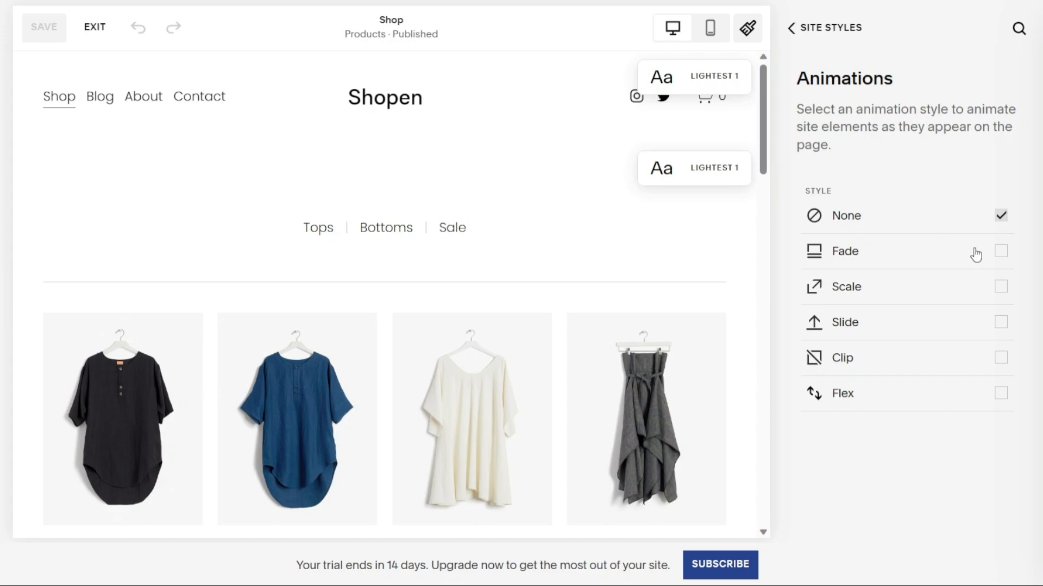
click(1002, 253)
click(1002, 289)
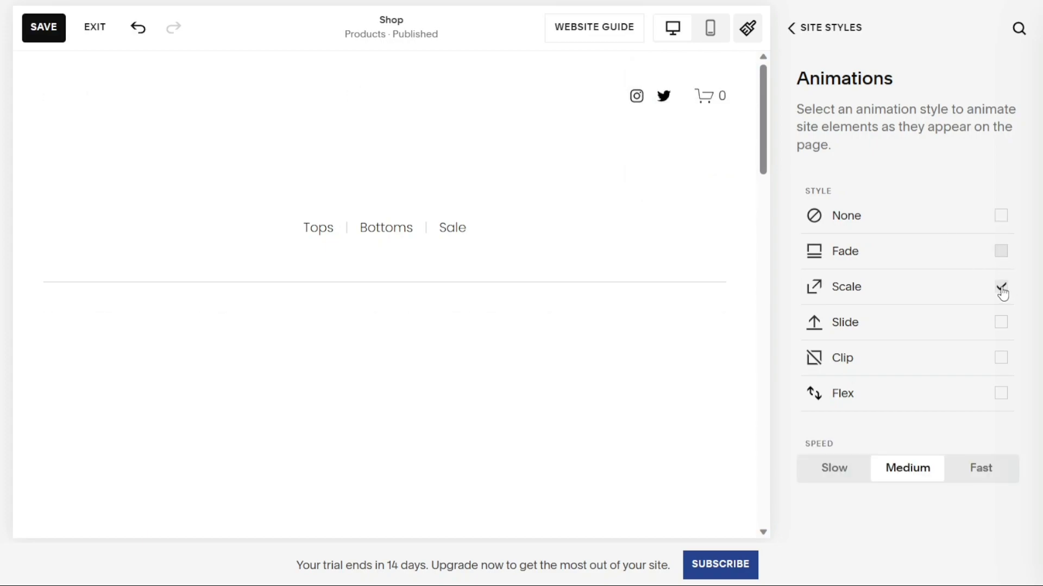
click(1002, 217)
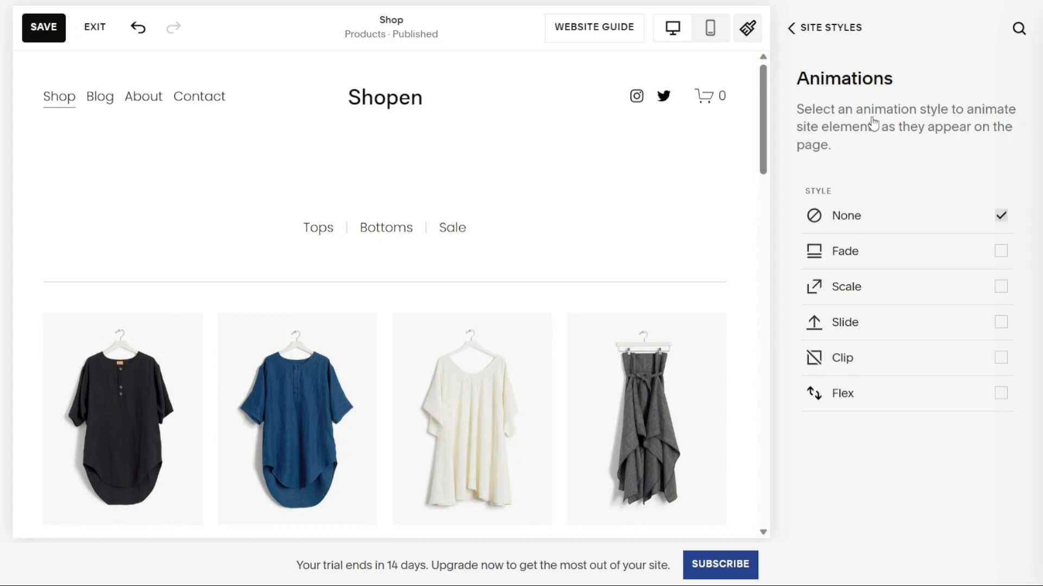
click(796, 31)
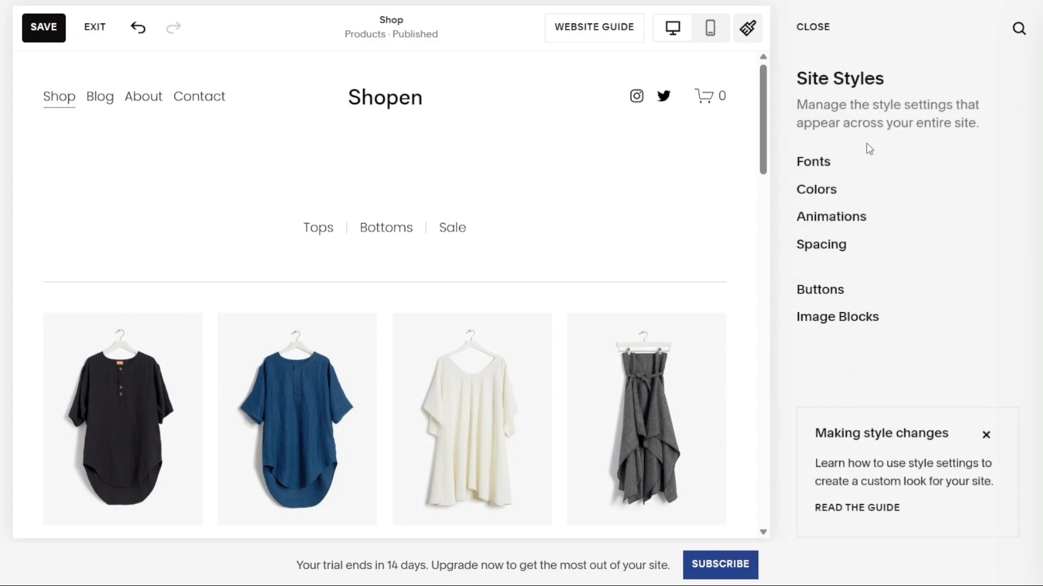
Widen the maximum page width in Spacing from 1200px to 1235px.
click(826, 245)
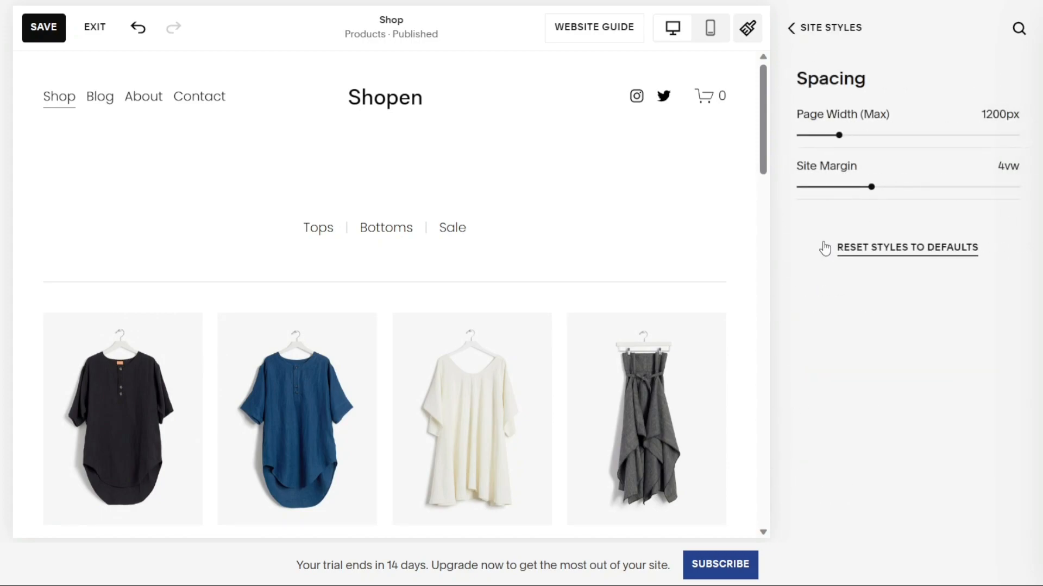
mouse_move(845, 132)
mouse_down()
mouse_move(858, 134)
mouse_move(841, 134)
mouse_up()
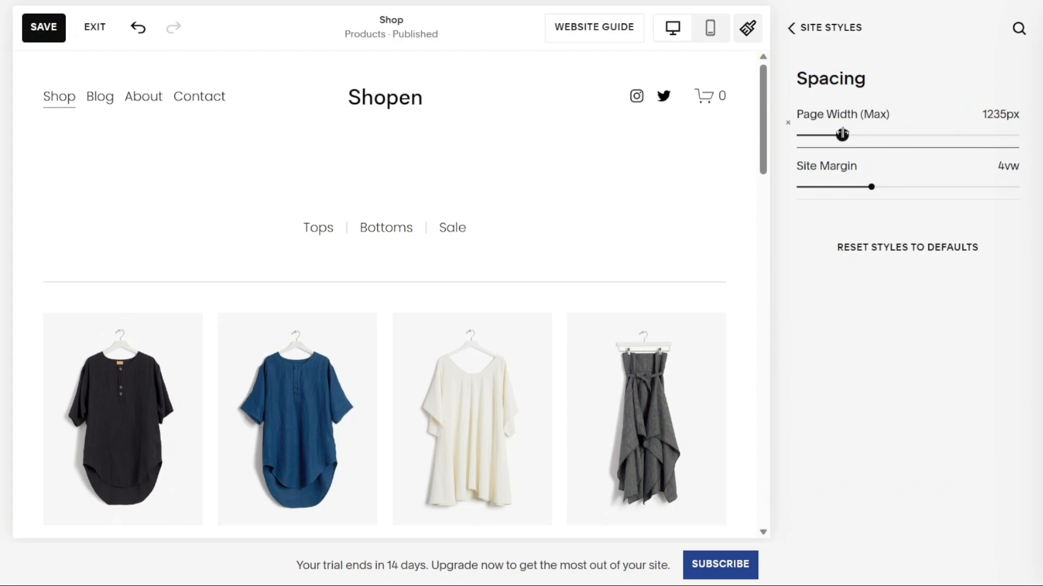
click(794, 41)
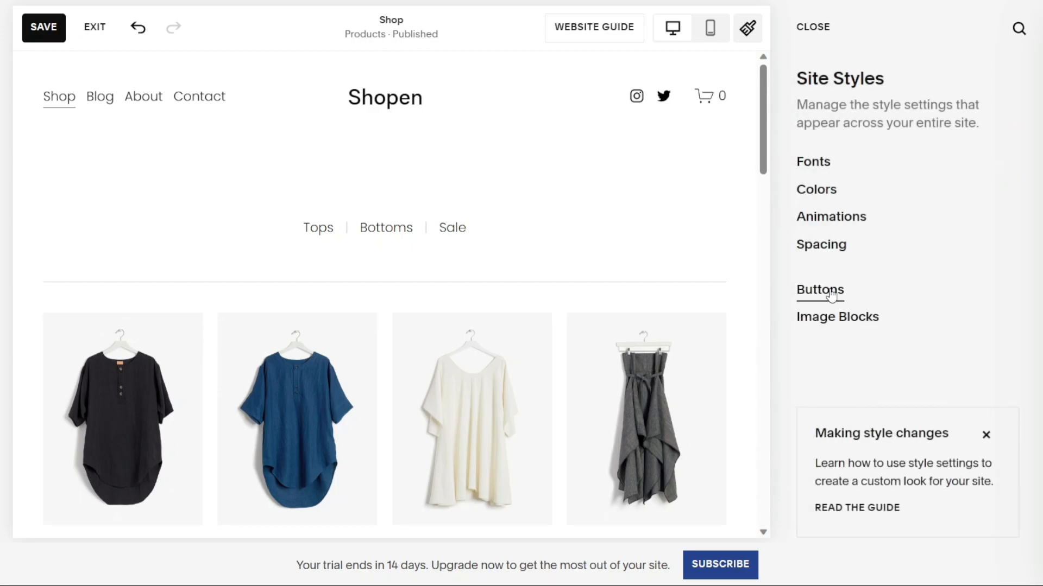
Glance at the Buttons styles, dismissing the new button styles announcement.
click(831, 294)
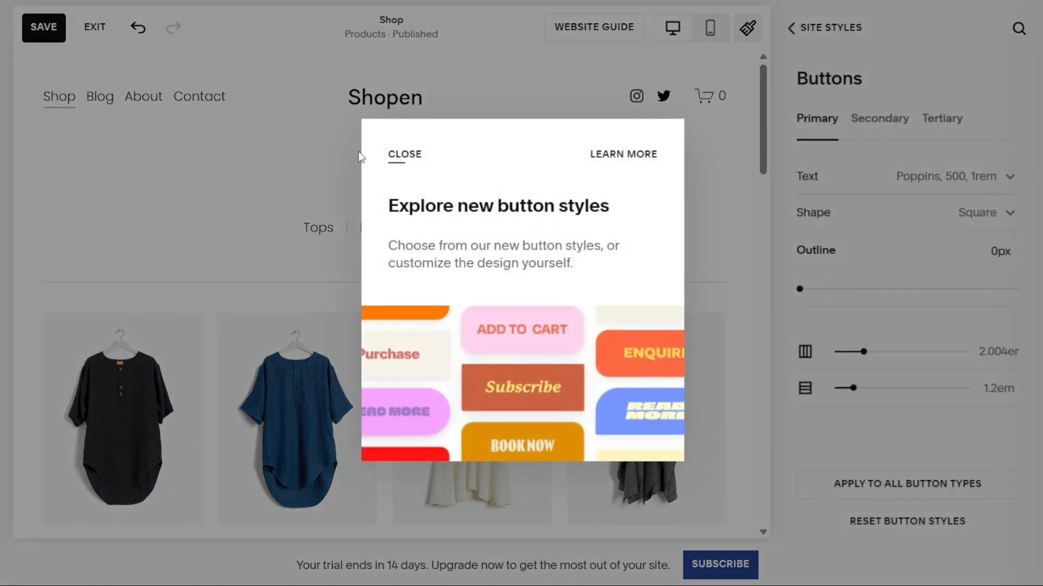
click(394, 158)
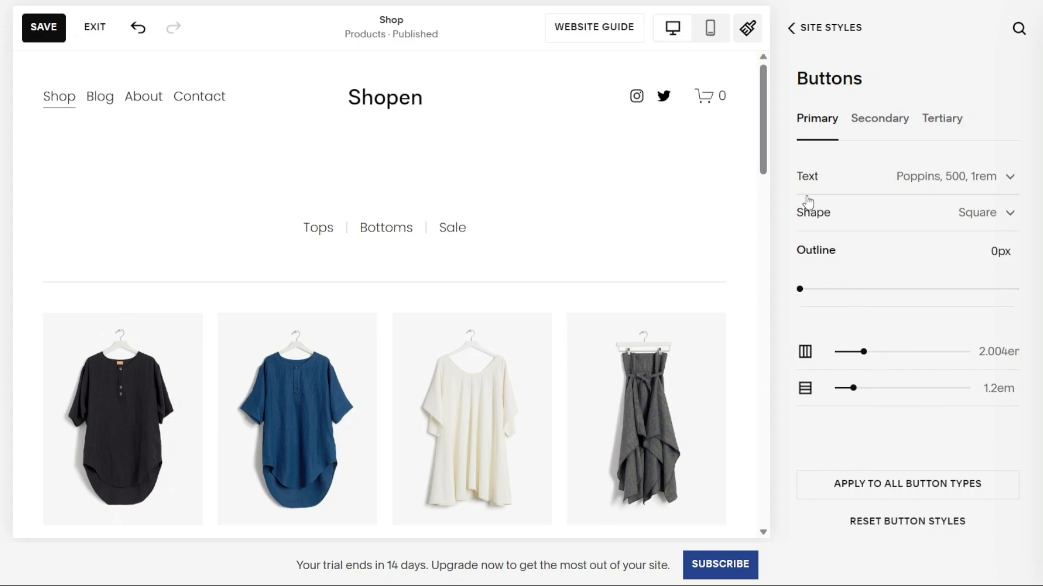
click(790, 28)
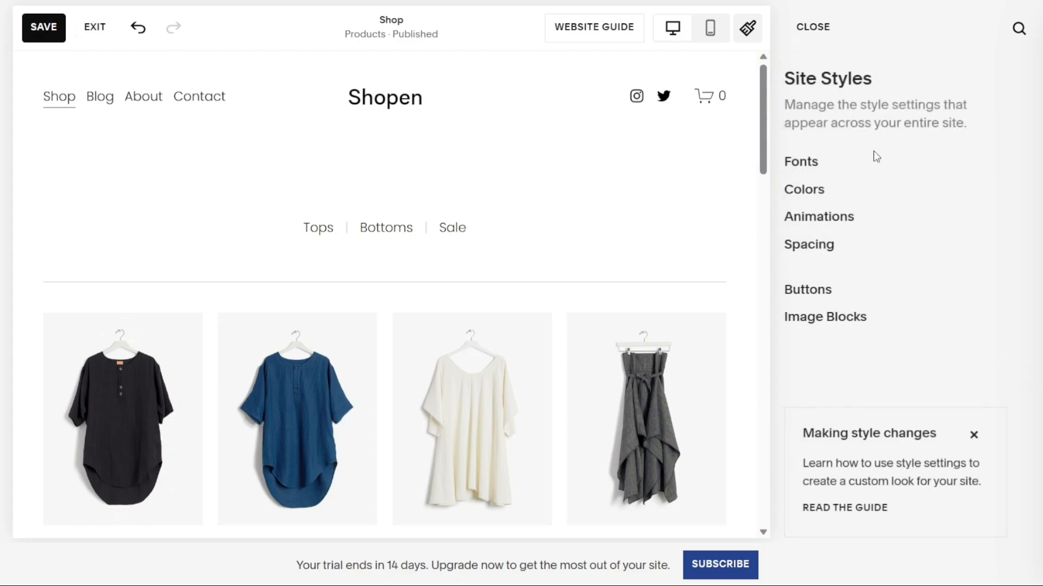
Scroll through the Image Blocks styles for poster, card, collage and stack blocks.
click(839, 318)
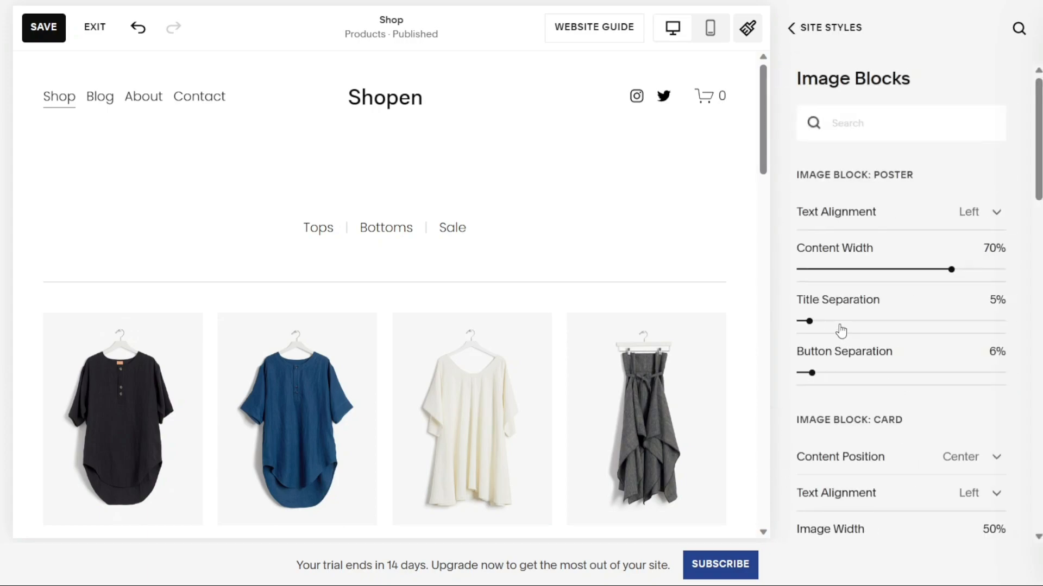
drag(1037, 152, 966, 139)
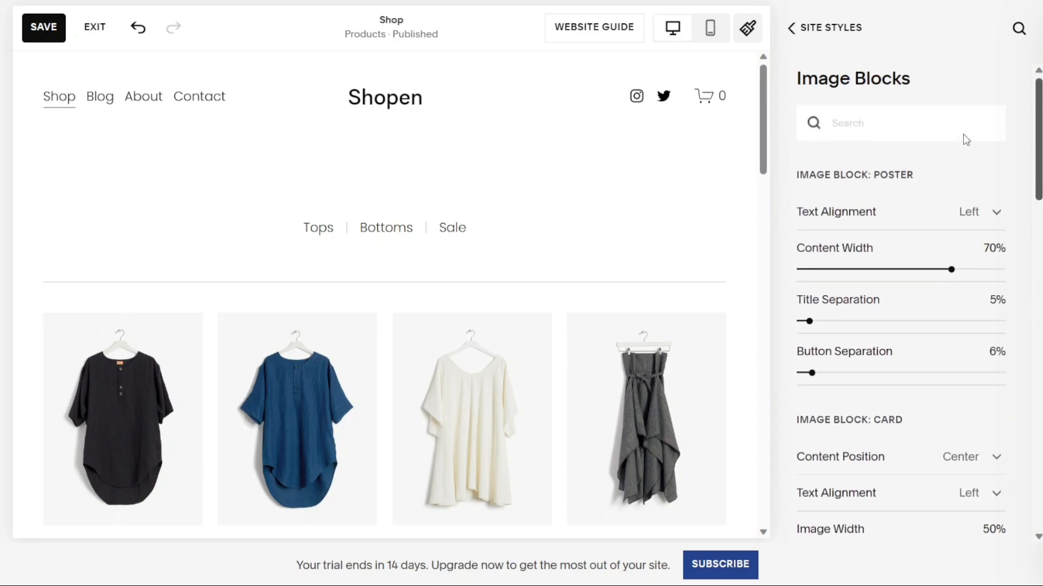
click(798, 29)
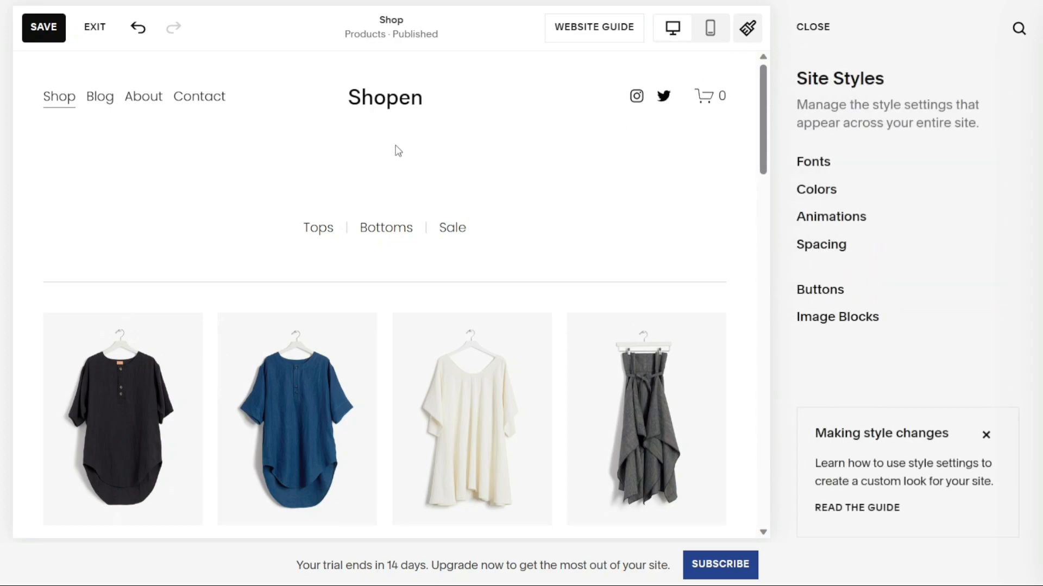
Save the style changes, exit the editor and go back to the Home menu.
click(46, 32)
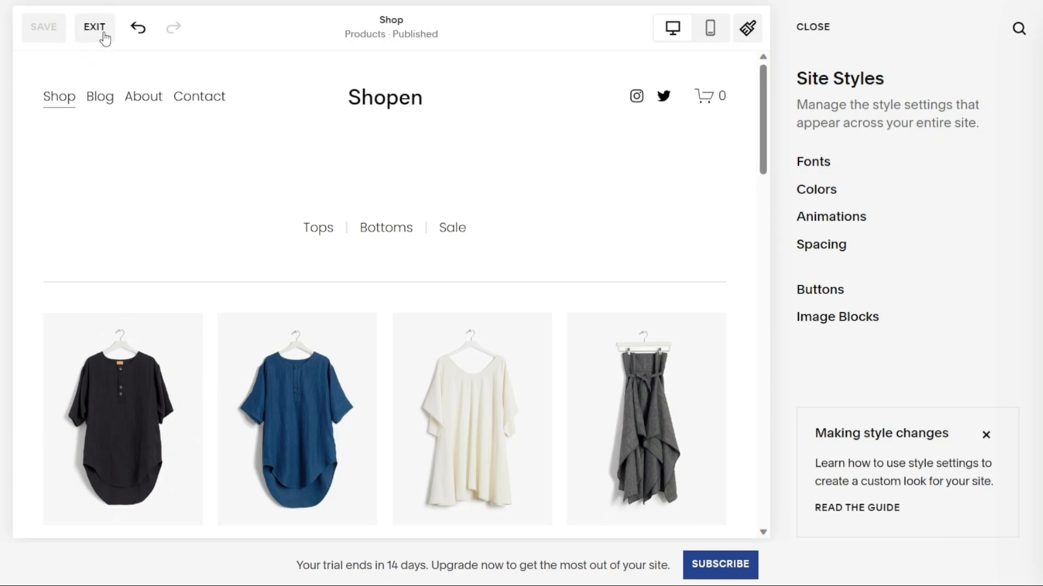
click(94, 27)
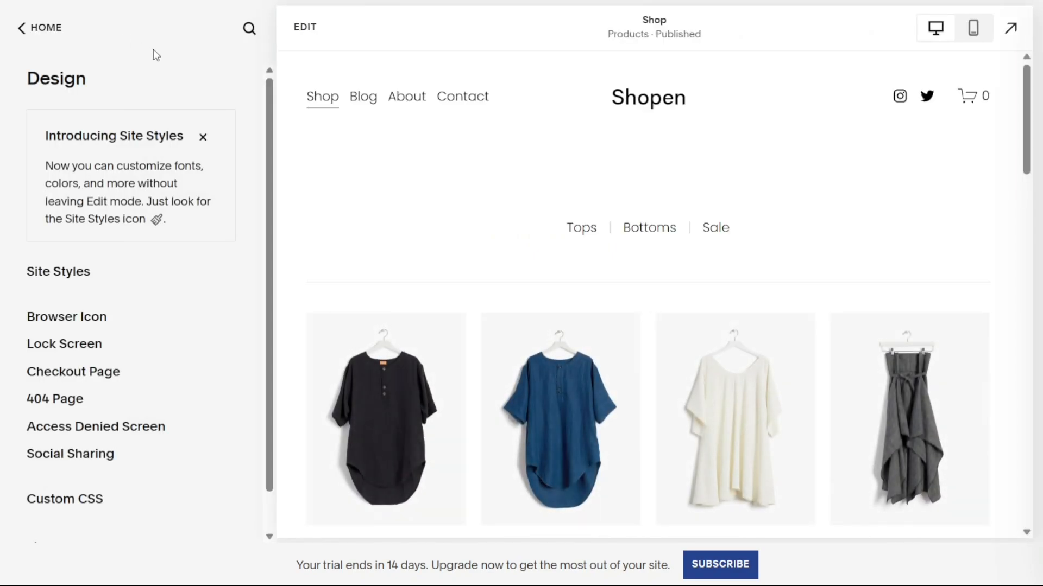
click(42, 28)
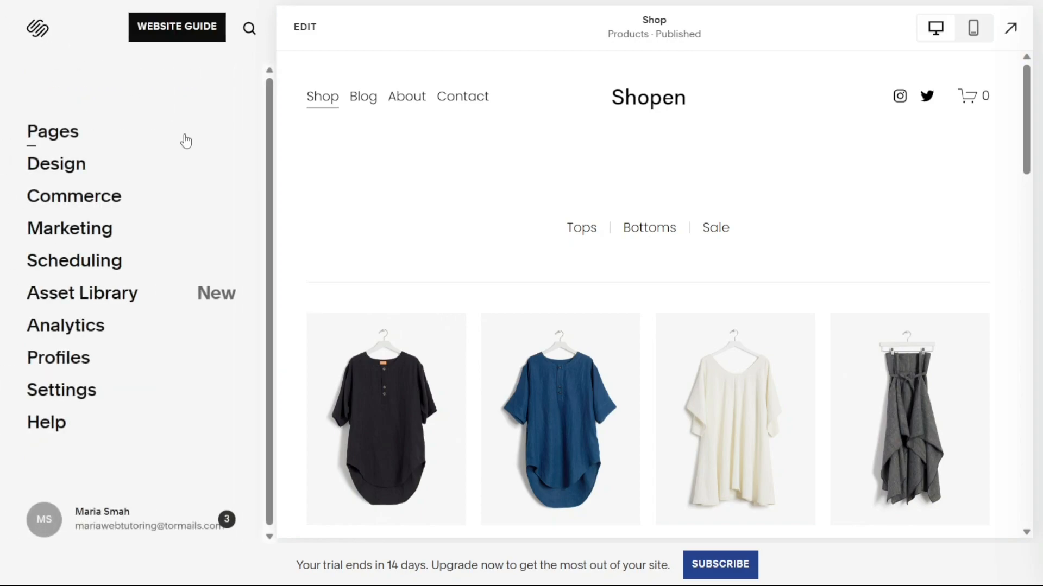
Open Commerce to reach the 'What do you want to sell?' product-type dialog.
click(72, 202)
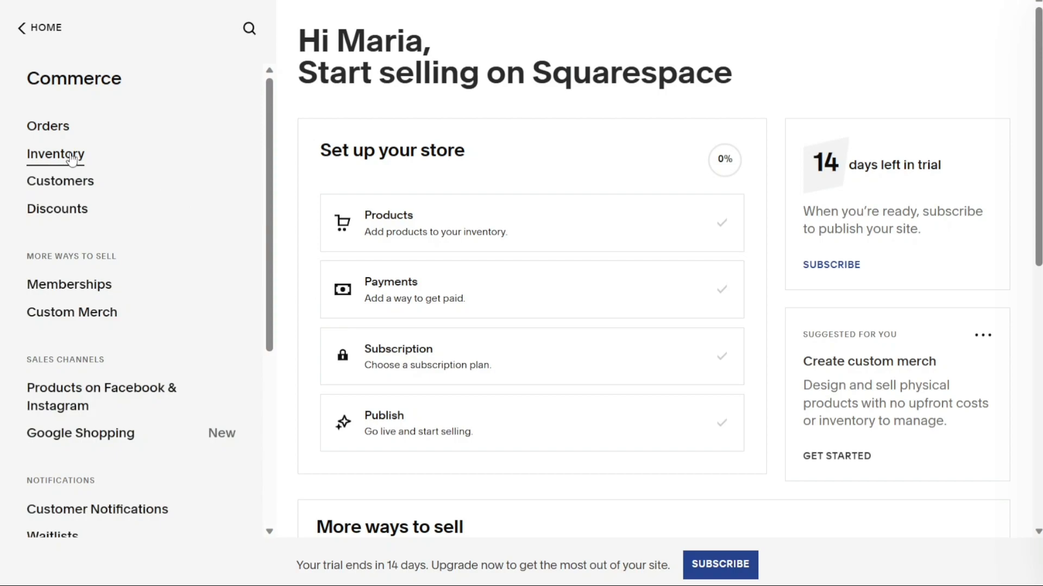
drag(300, 73, 767, 75)
click(514, 32)
click(50, 33)
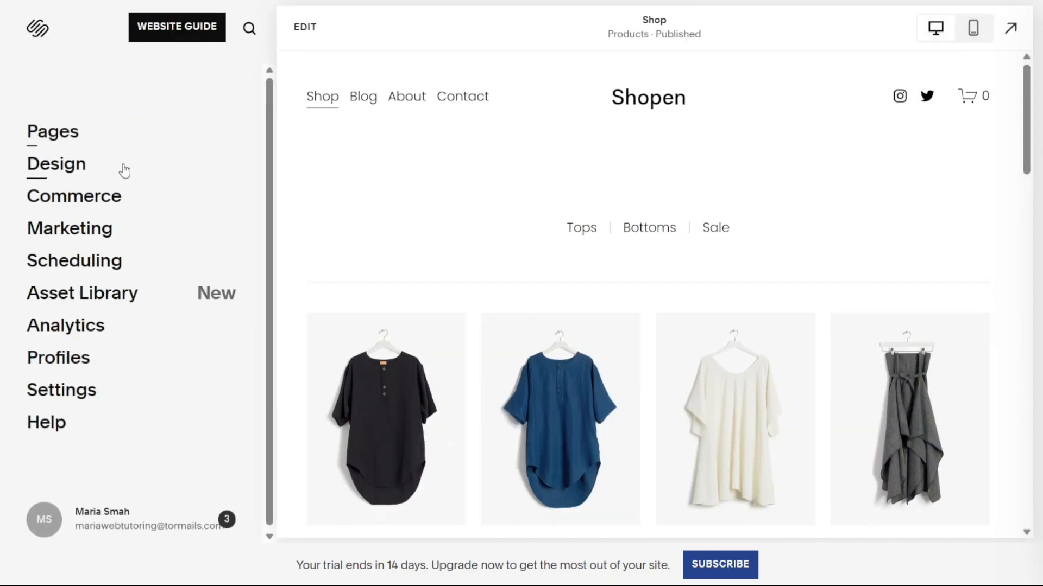
click(71, 199)
click(433, 230)
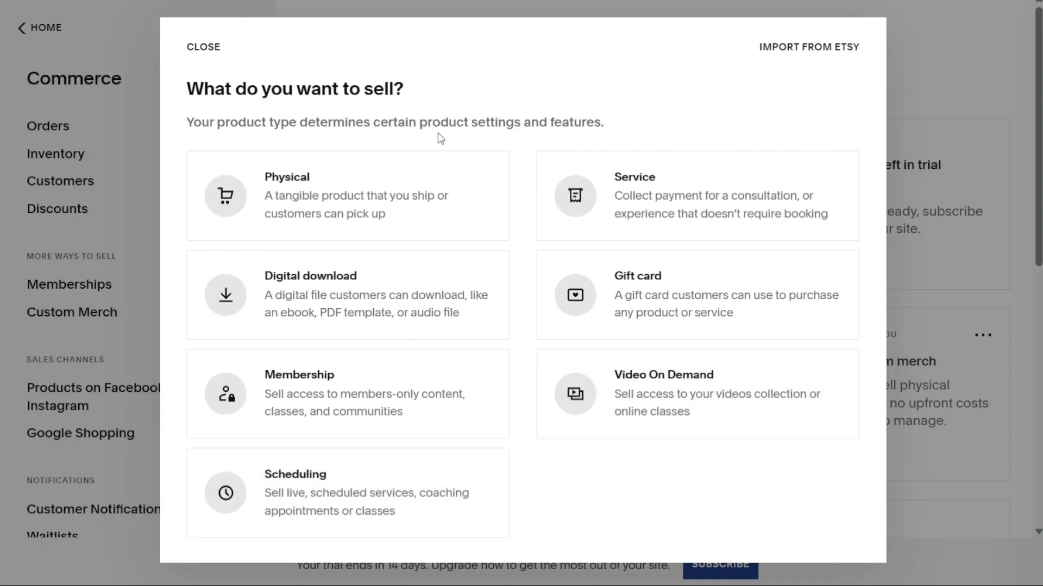
click(351, 200)
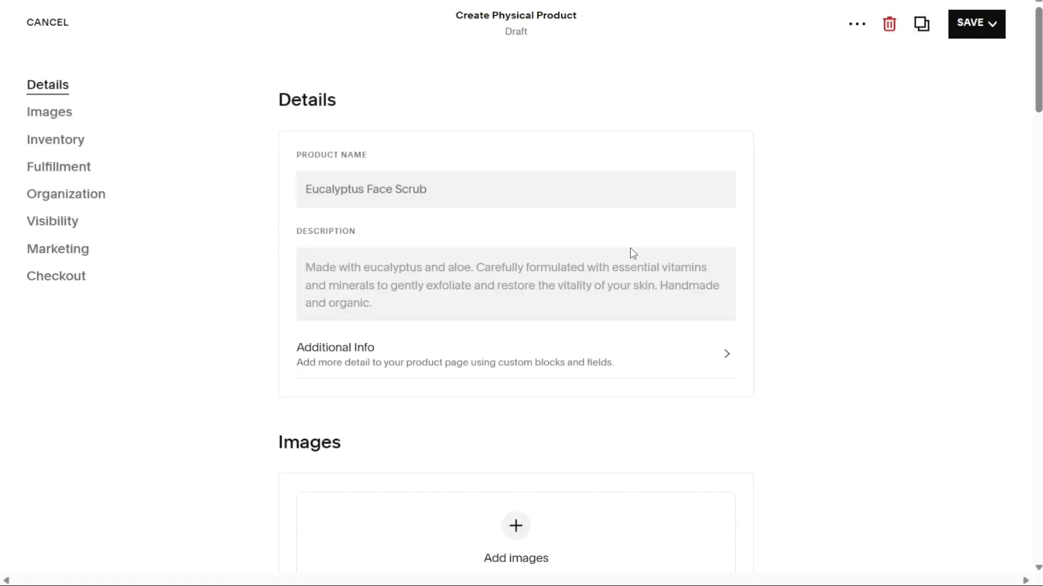
drag(1038, 112, 979, 116)
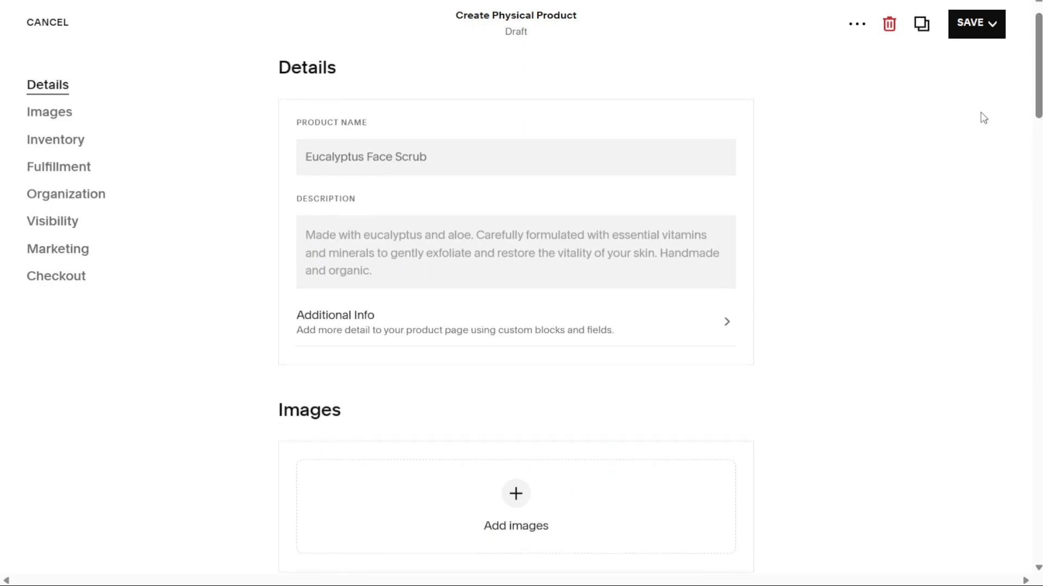
click(62, 26)
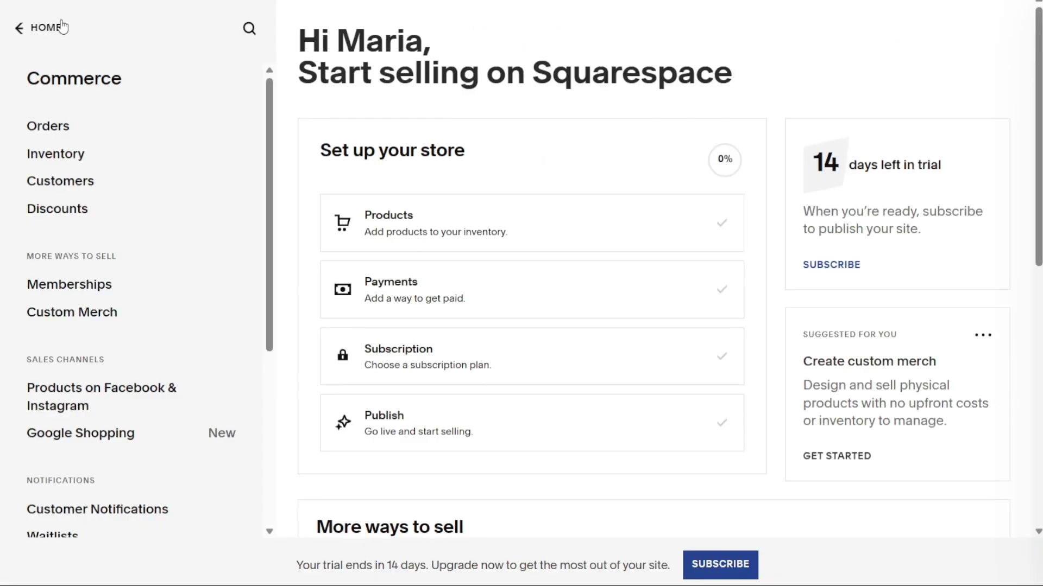
click(485, 246)
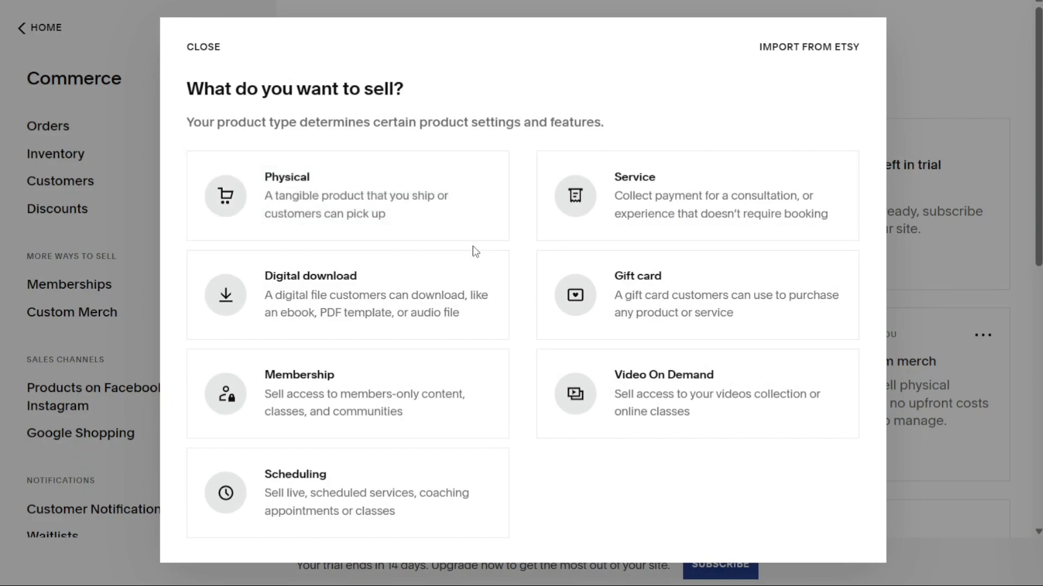
click(391, 300)
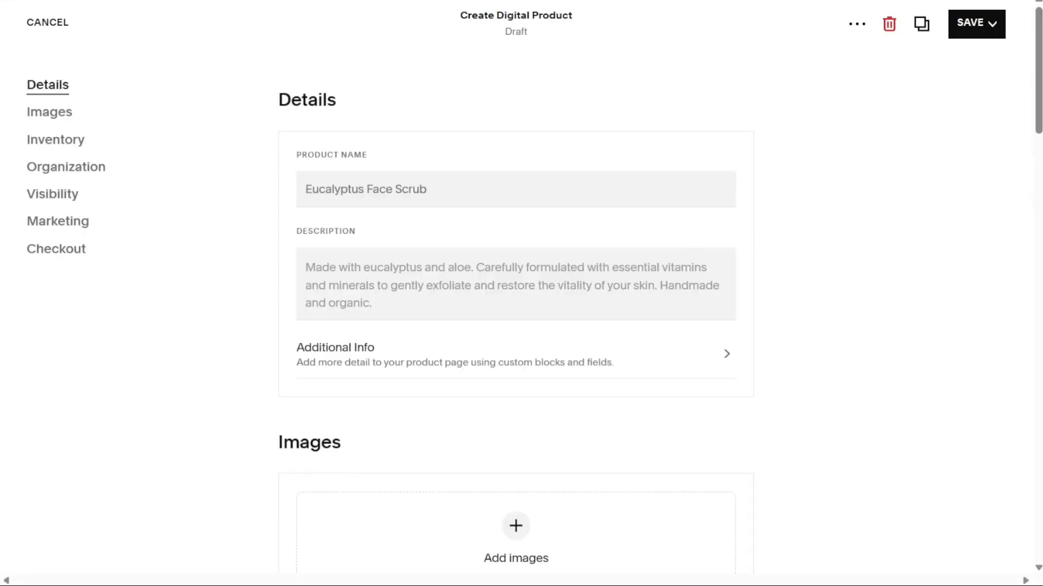
drag(1038, 111, 1021, 251)
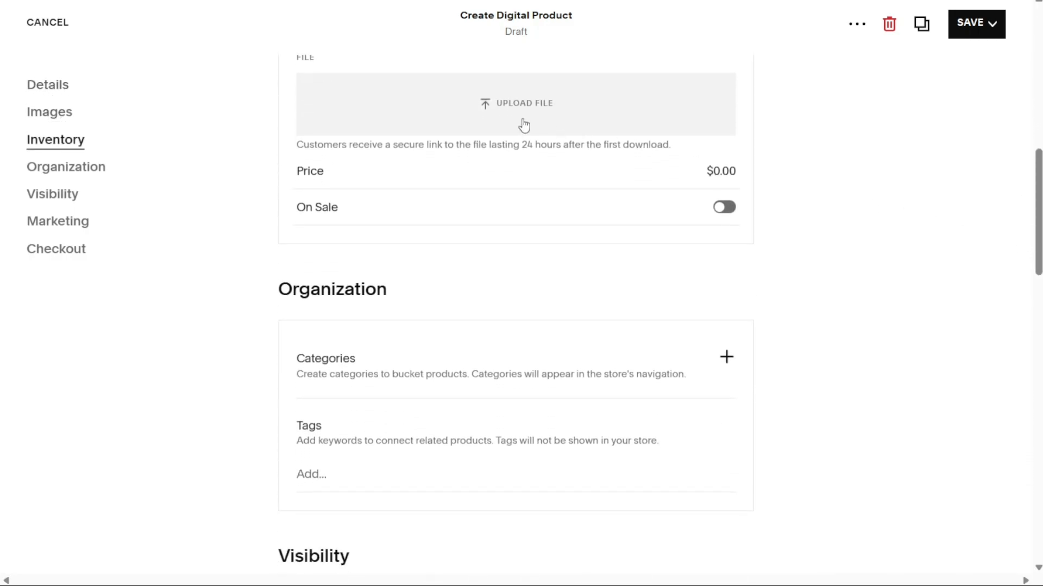
click(49, 22)
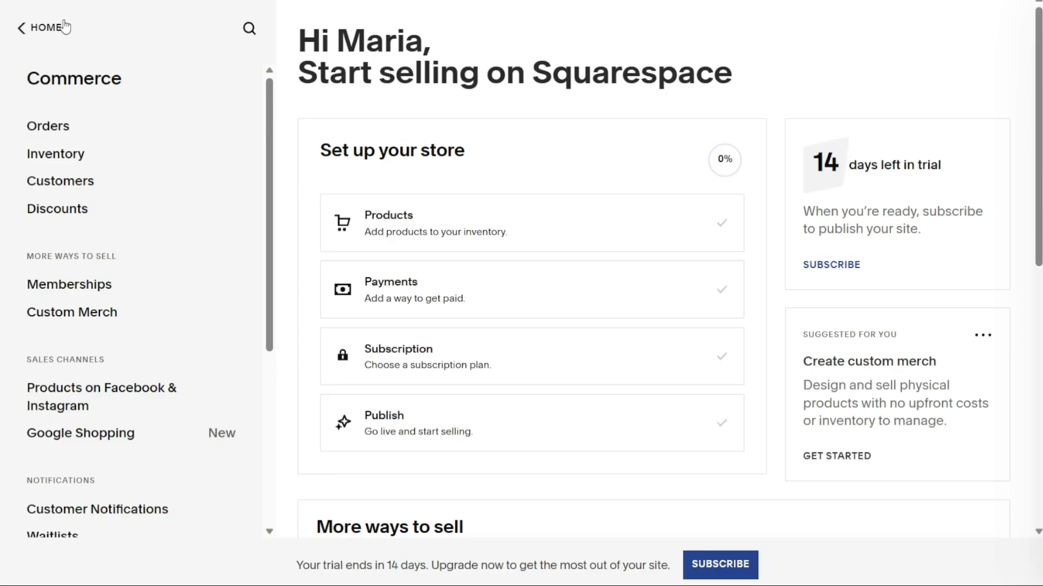
click(456, 230)
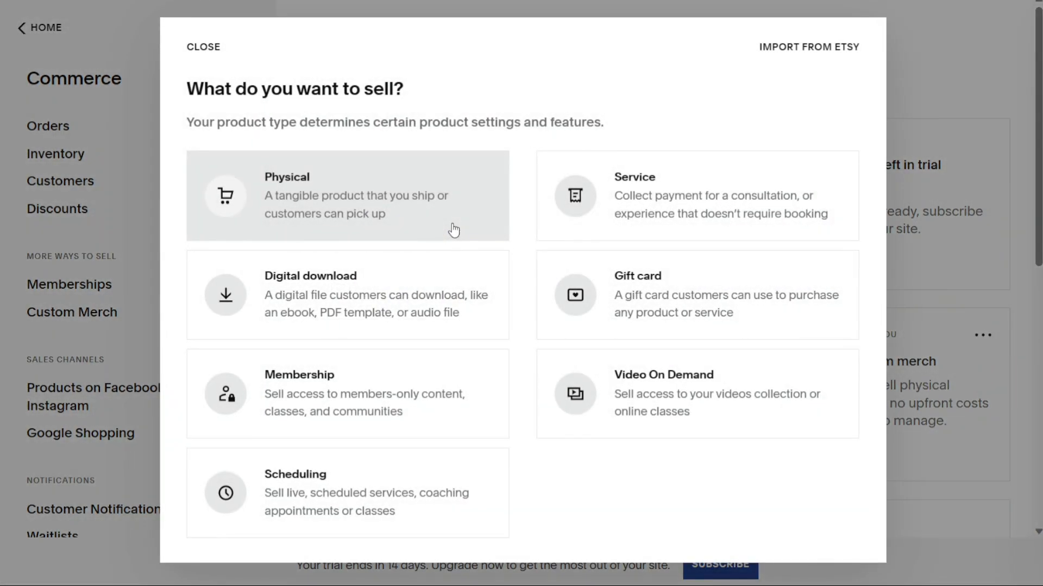
click(689, 205)
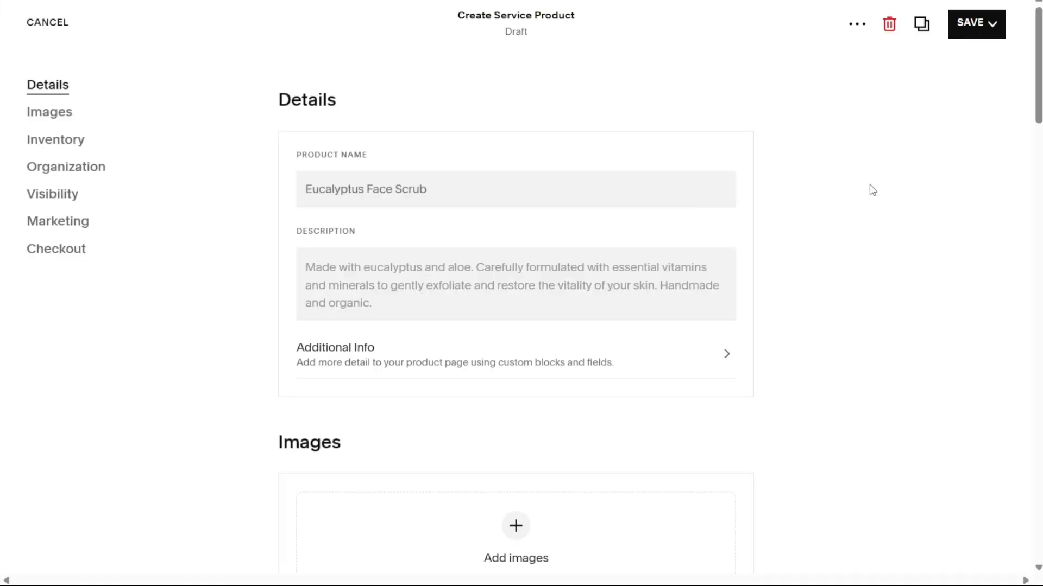
mouse_move(1037, 112)
mouse_down()
mouse_move(1037, 230)
mouse_move(1036, 119)
mouse_up()
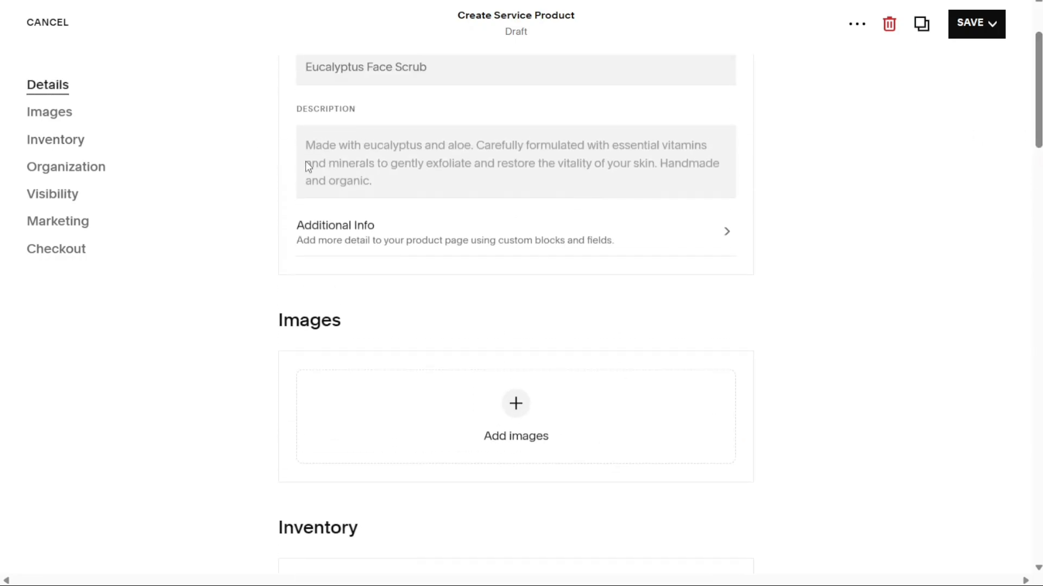
click(45, 24)
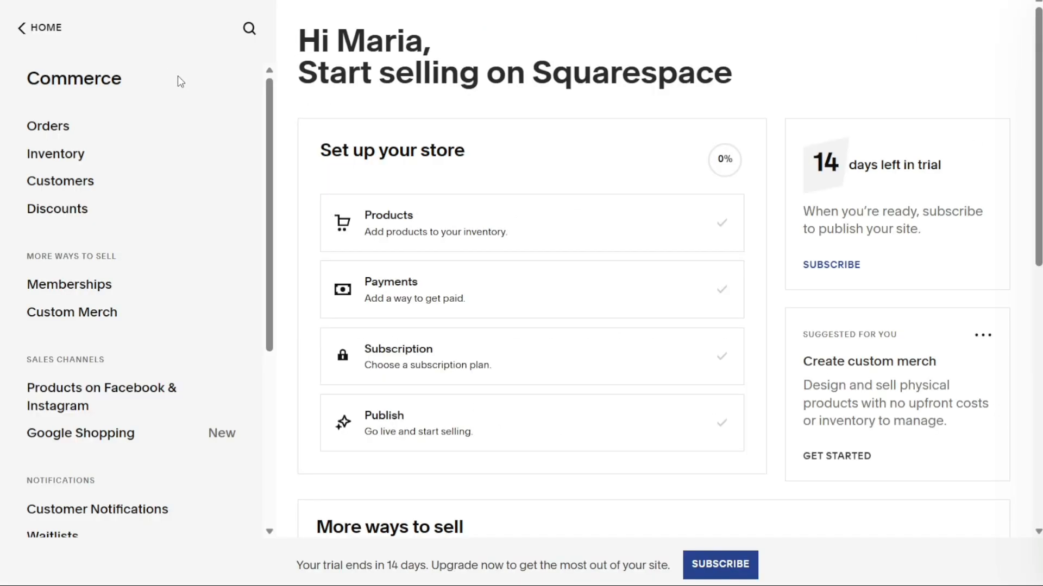
click(461, 237)
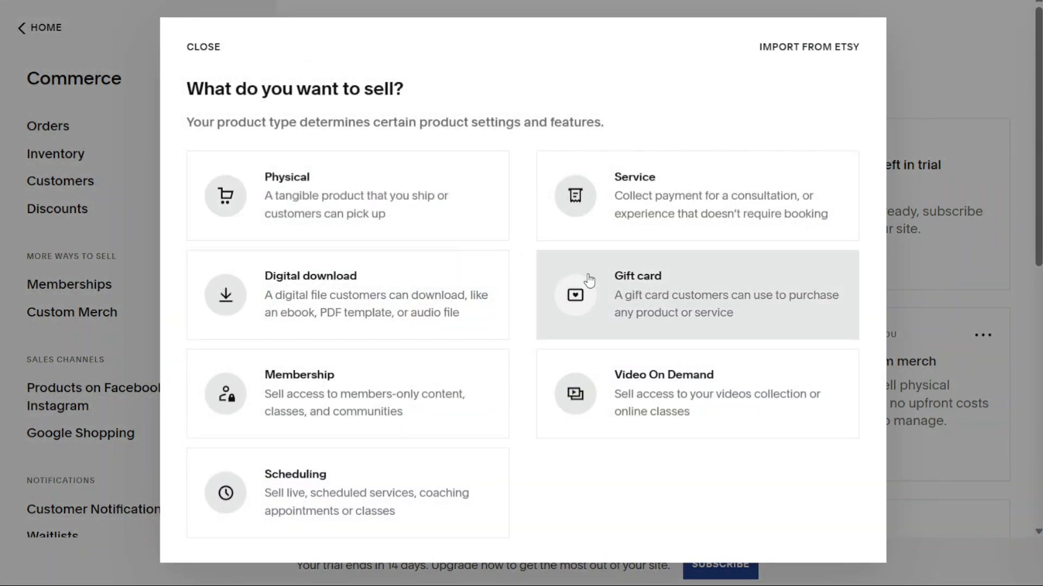
click(683, 294)
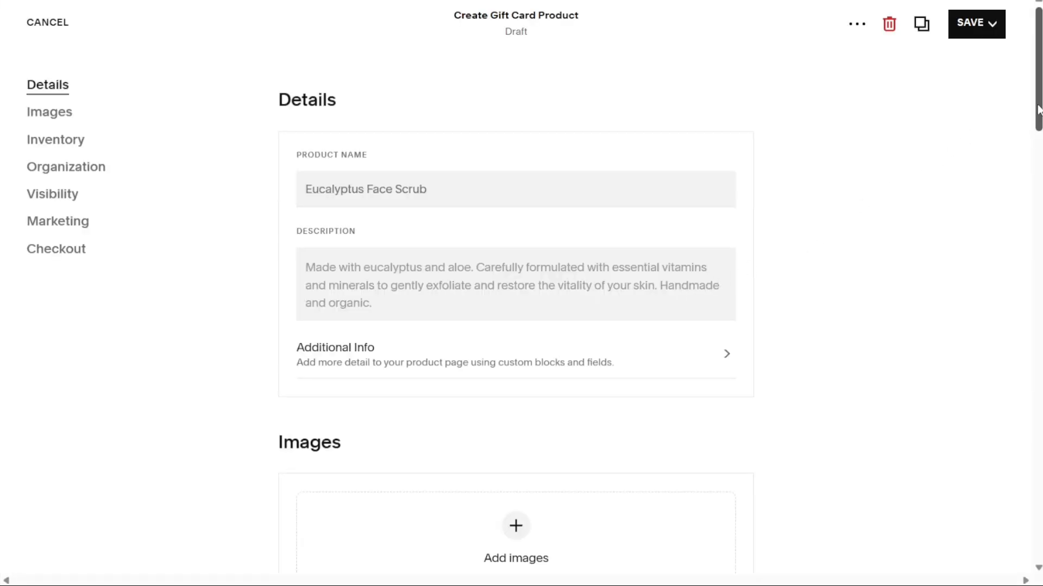
drag(1038, 111, 1037, 231)
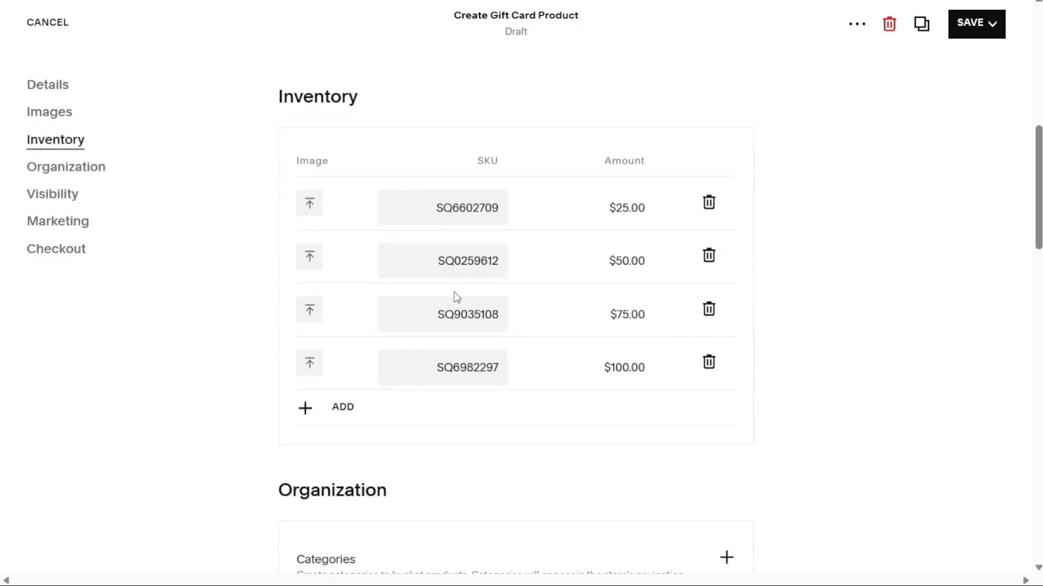
click(44, 35)
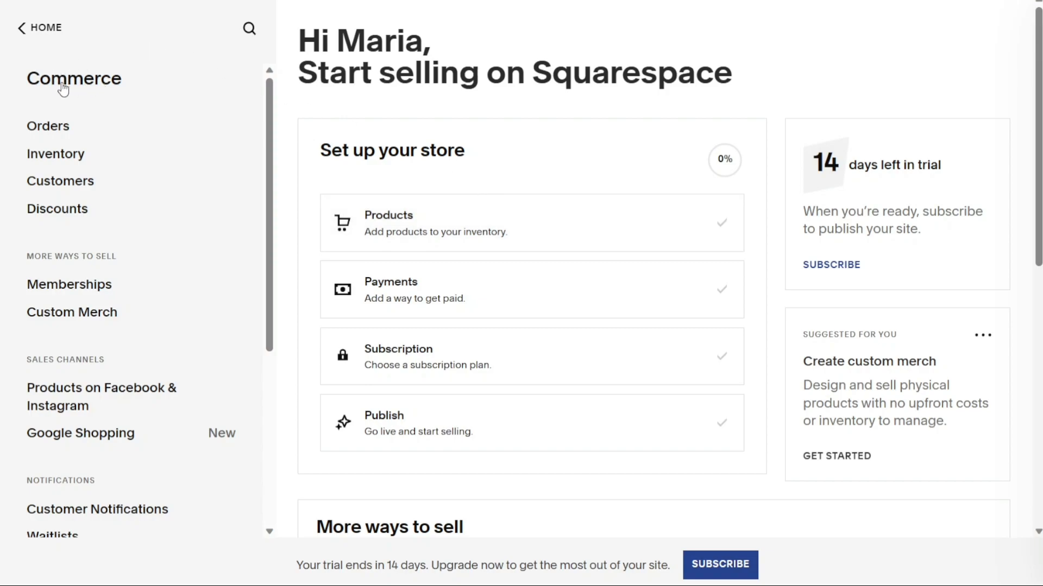
click(67, 155)
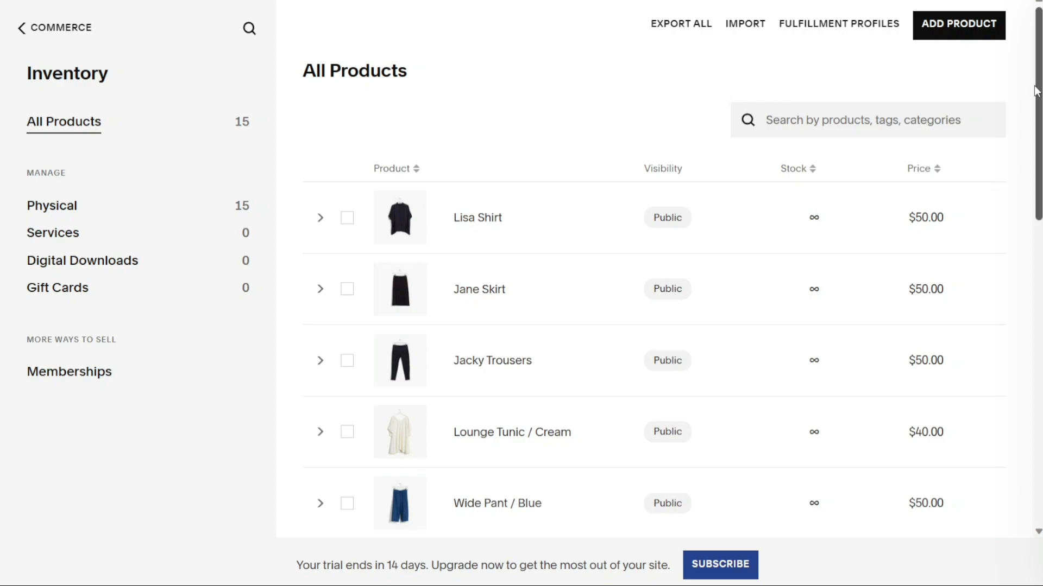
drag(1035, 91, 996, 88)
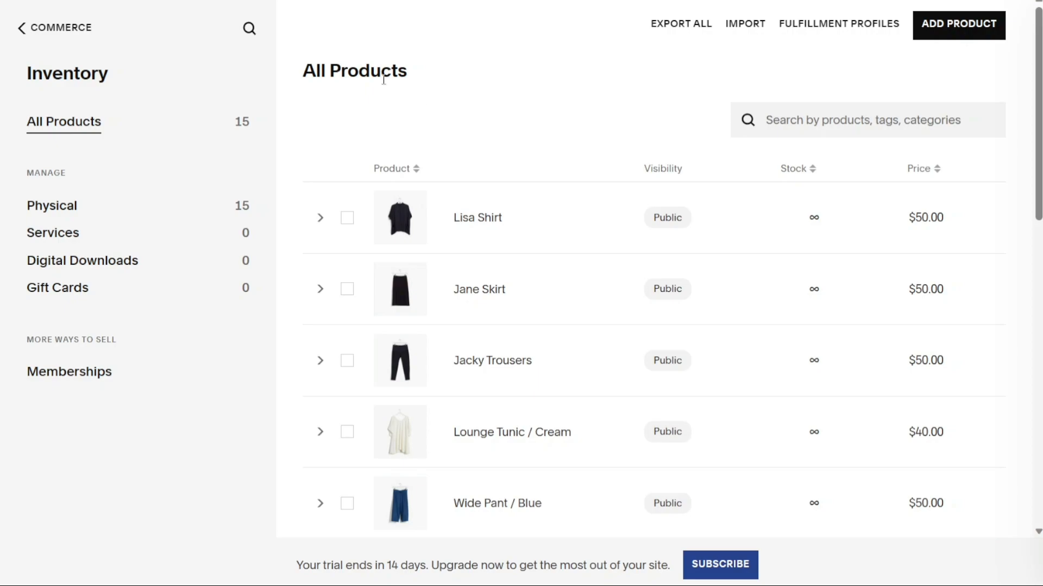
drag(302, 72, 410, 72)
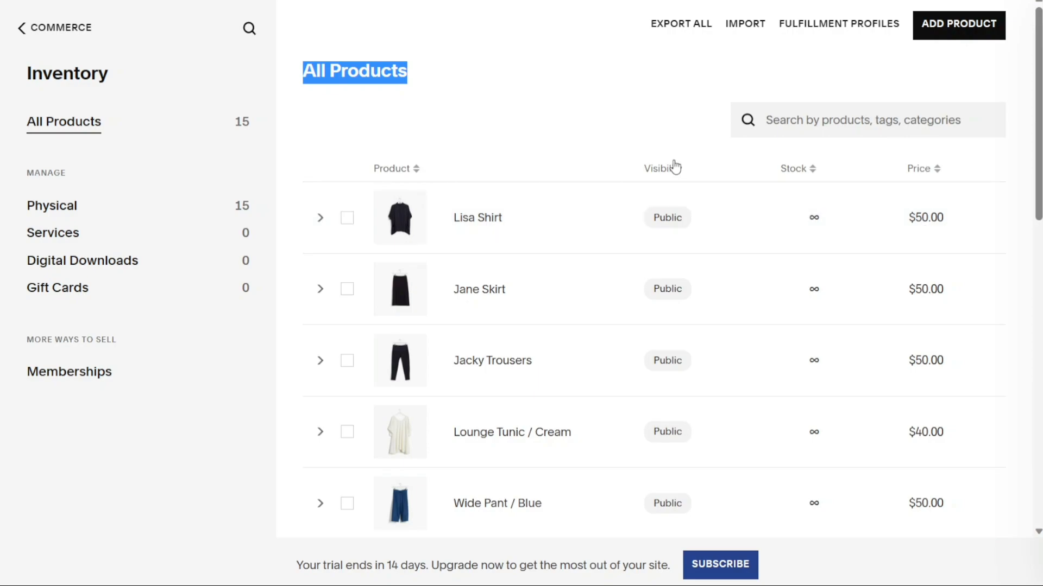
click(606, 121)
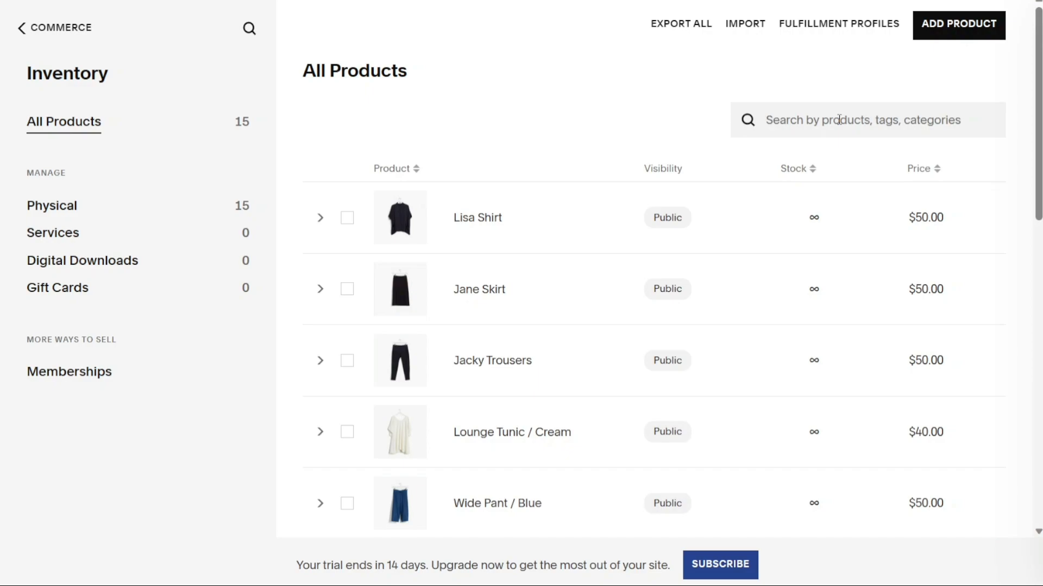
click(741, 29)
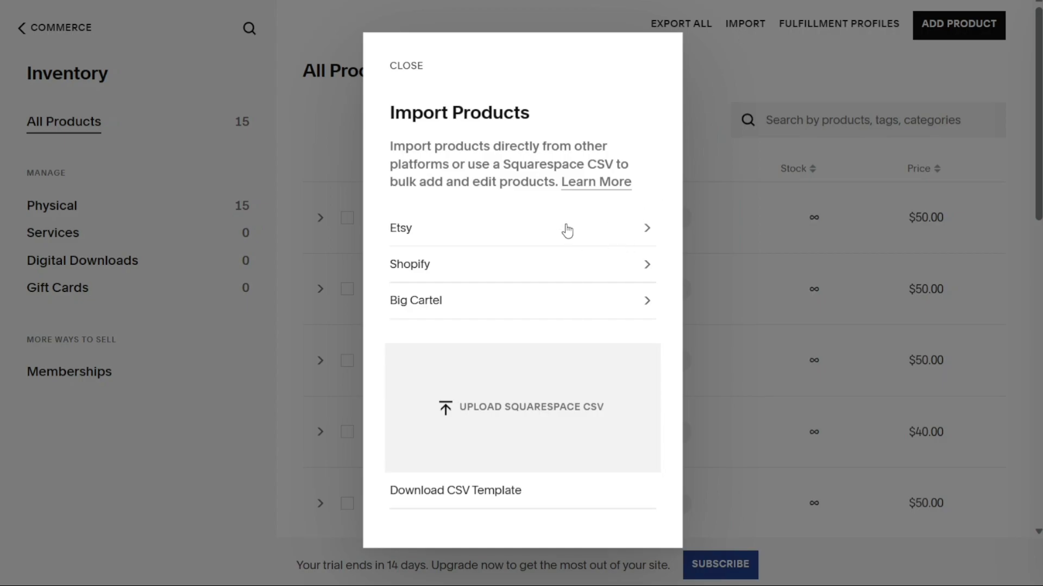
click(410, 72)
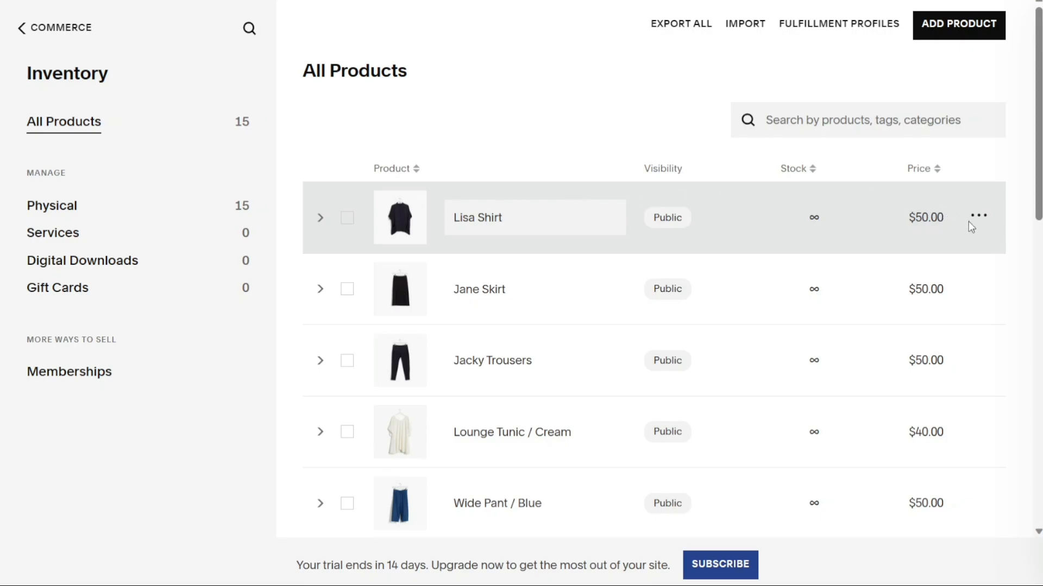
click(980, 216)
Open the Lisa Shirt product editor and scroll through its details.
click(959, 260)
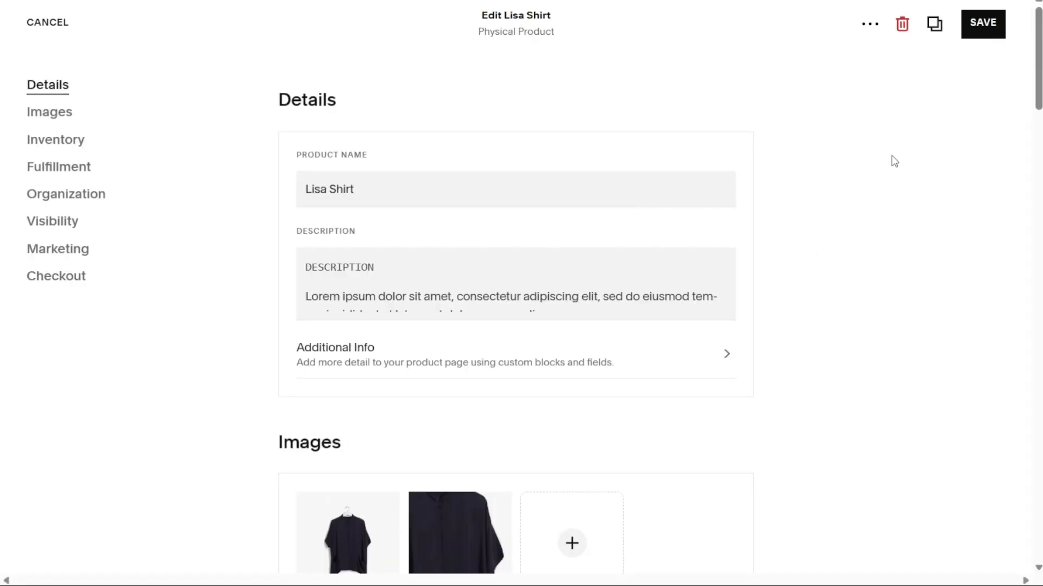
scroll(698, 138, down, 2)
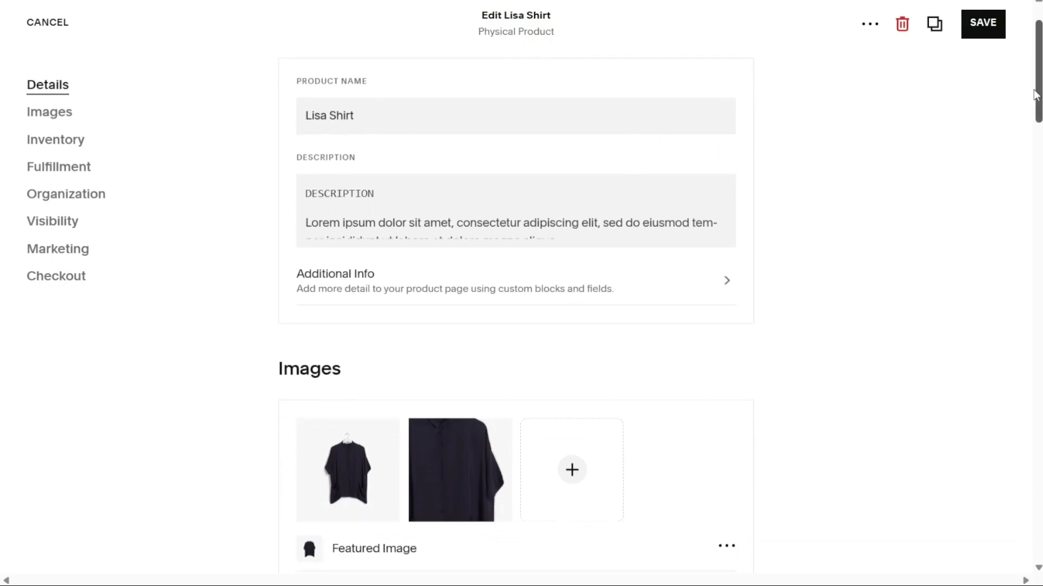
drag(1038, 96, 1037, 126)
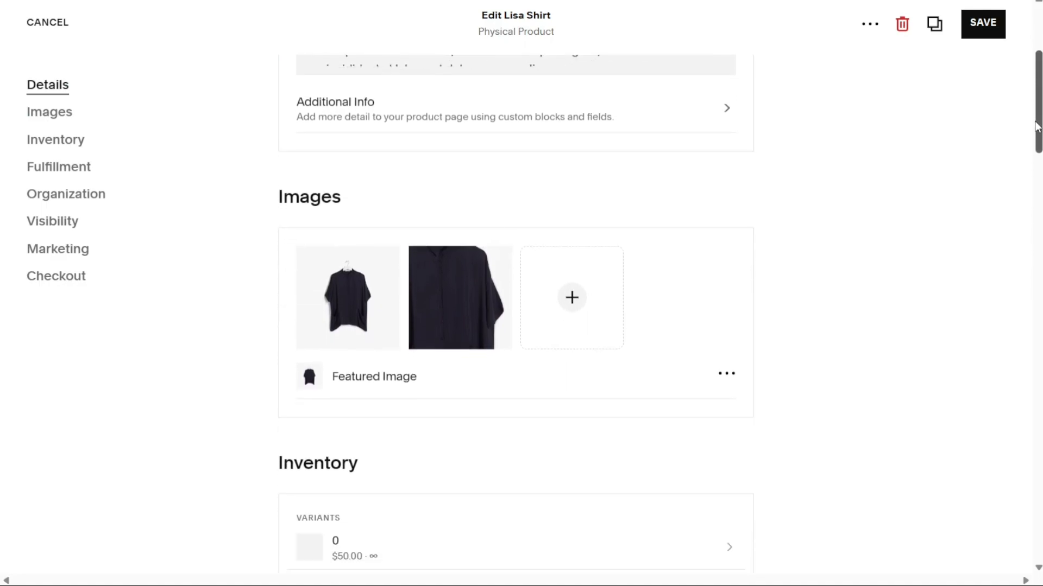
drag(1037, 126, 1028, 145)
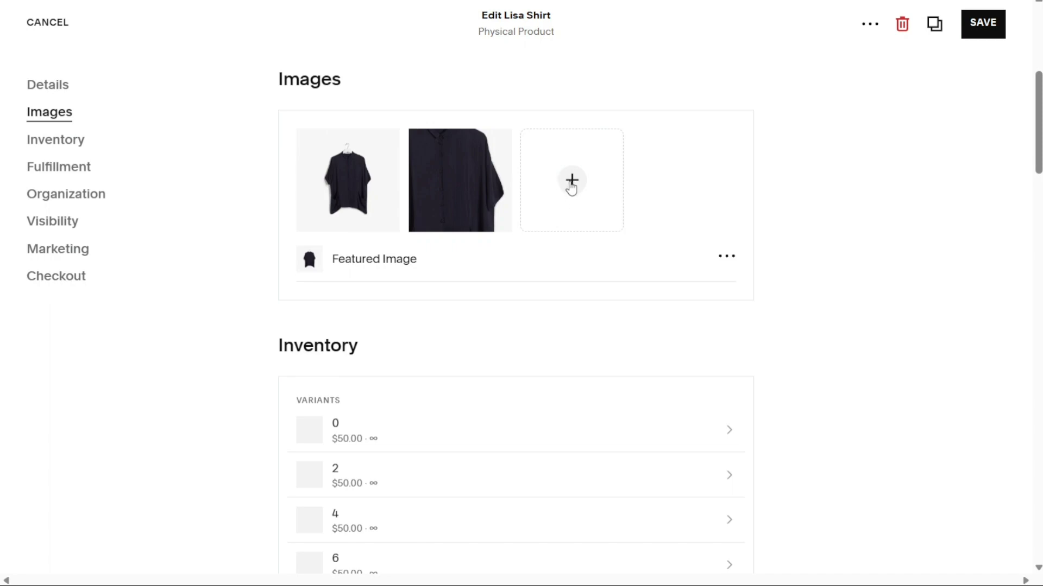
mouse_move(383, 212)
drag(1038, 159, 1038, 194)
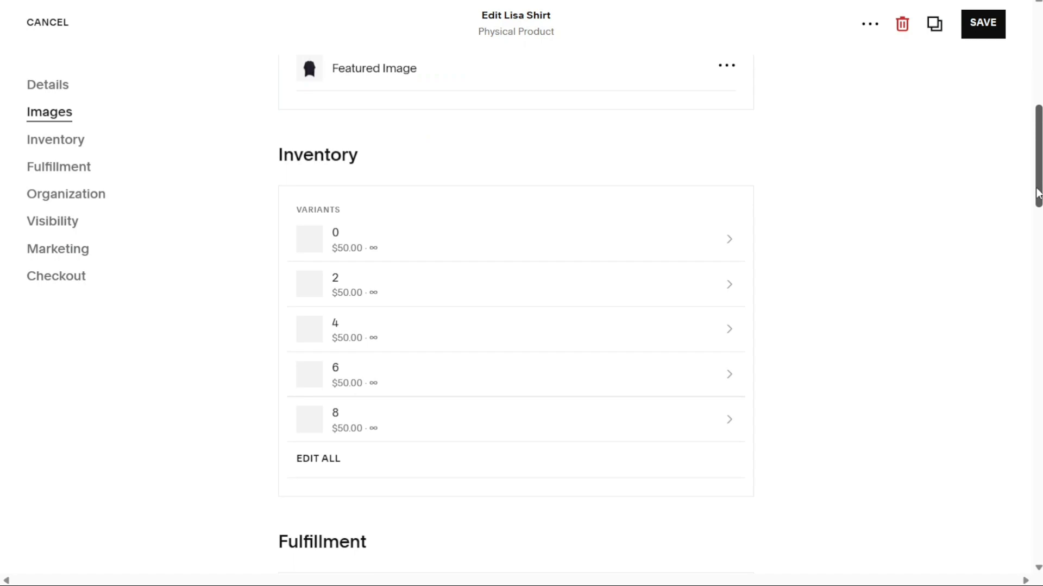
drag(1038, 194, 1012, 194)
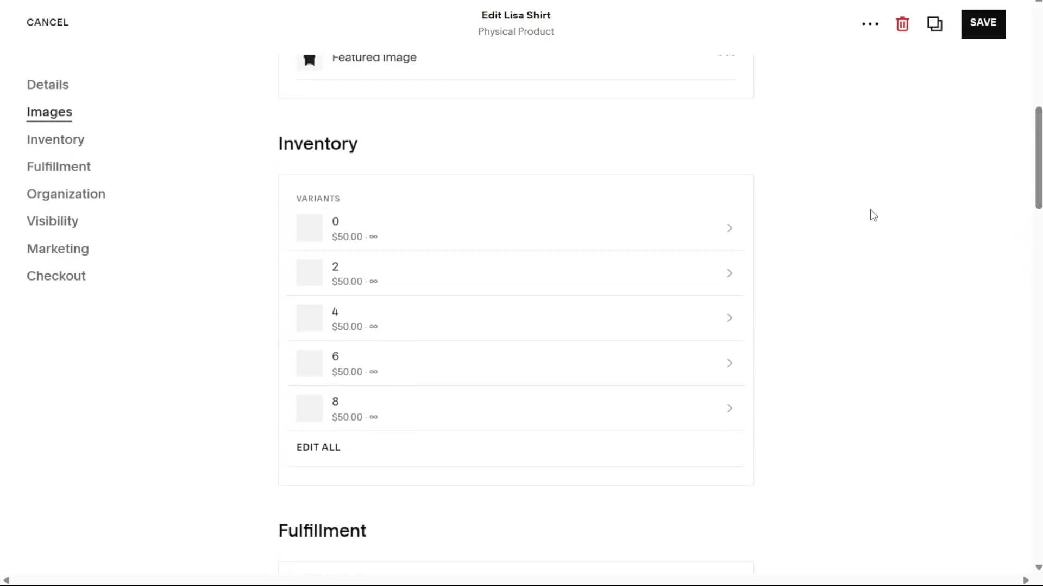
Check the five size variants 0–8 at $50.00, then save the Lisa Shirt.
click(633, 245)
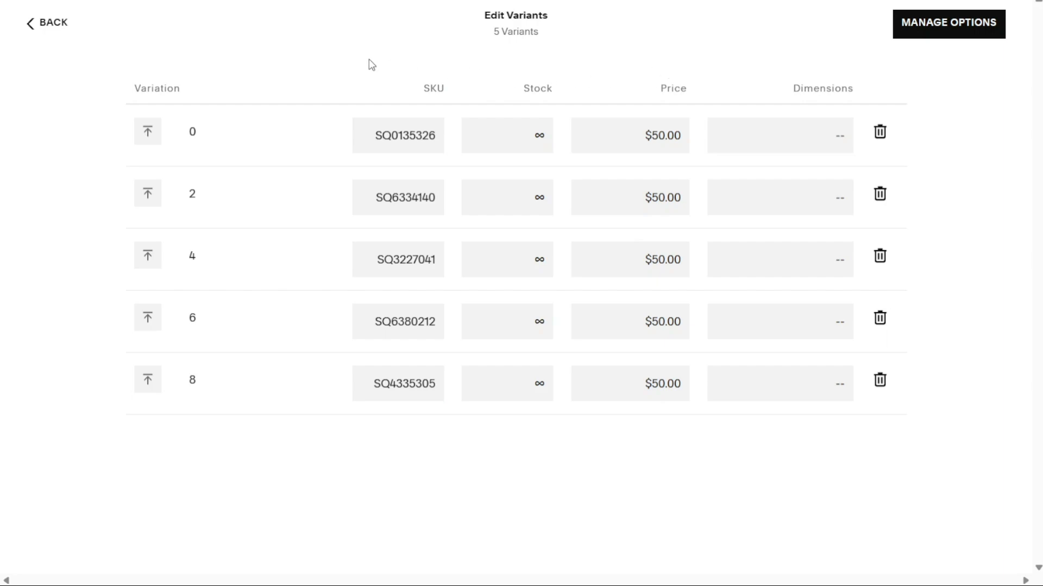
click(31, 32)
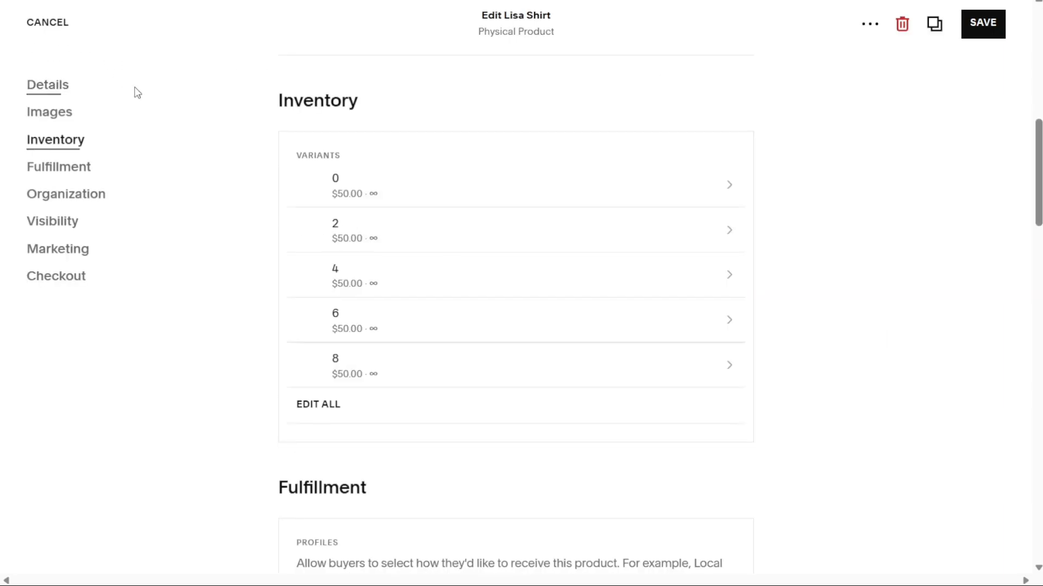
click(987, 32)
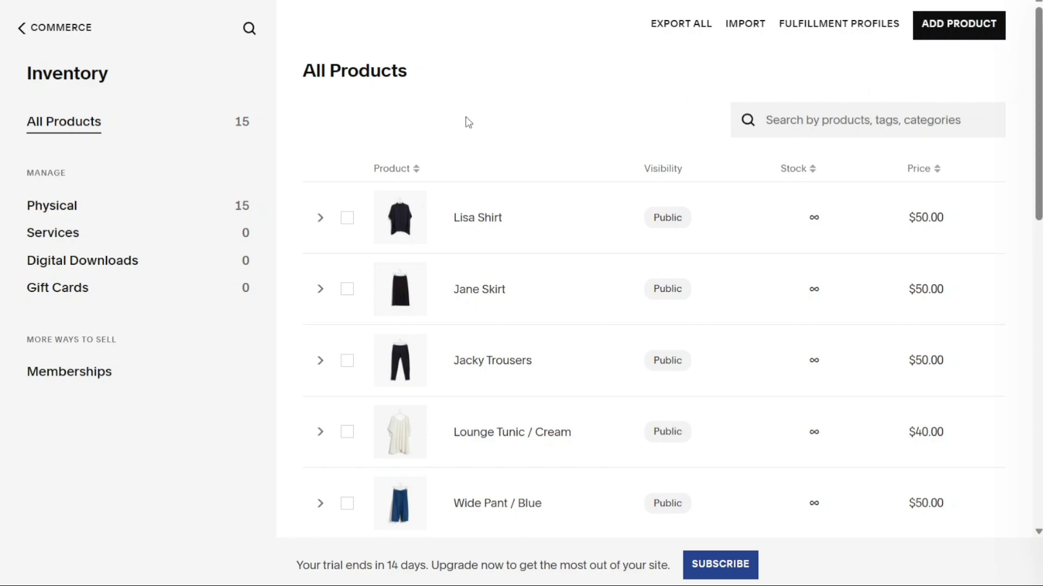
Open Payments from the store setup and scroll through the Stripe, PayPal and Square options.
click(39, 23)
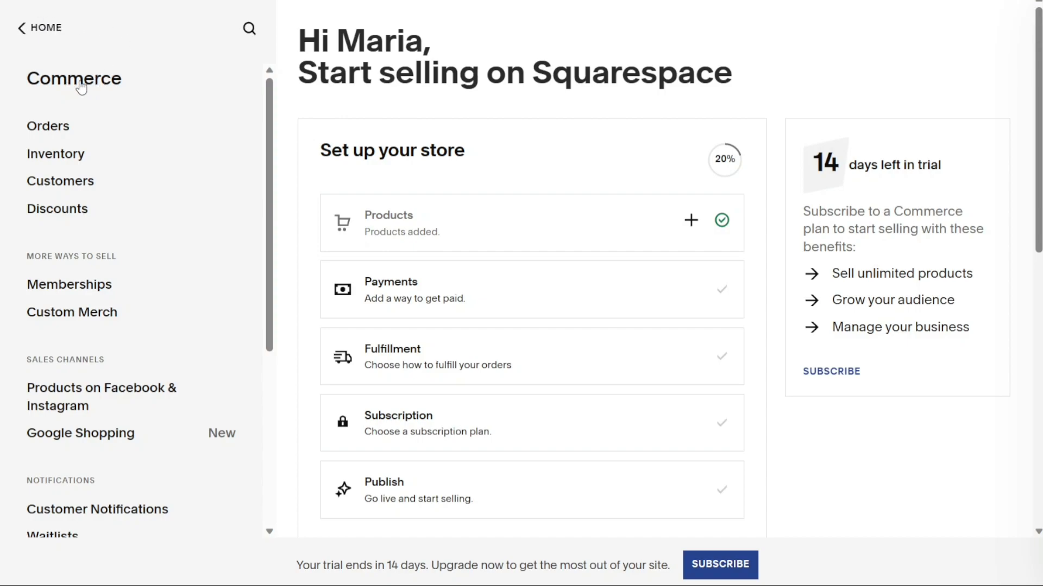
click(434, 281)
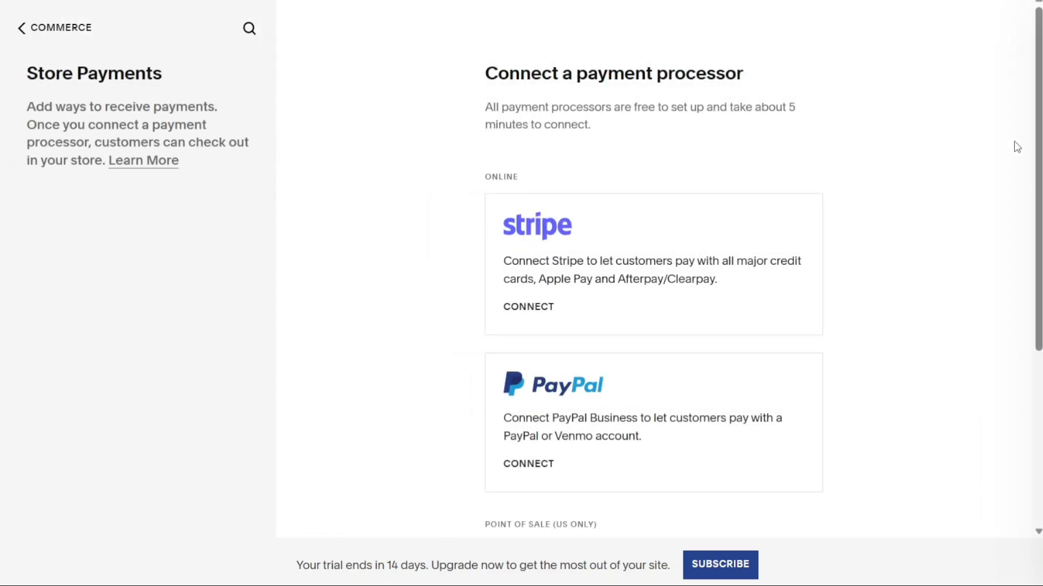
drag(1038, 145, 1032, 247)
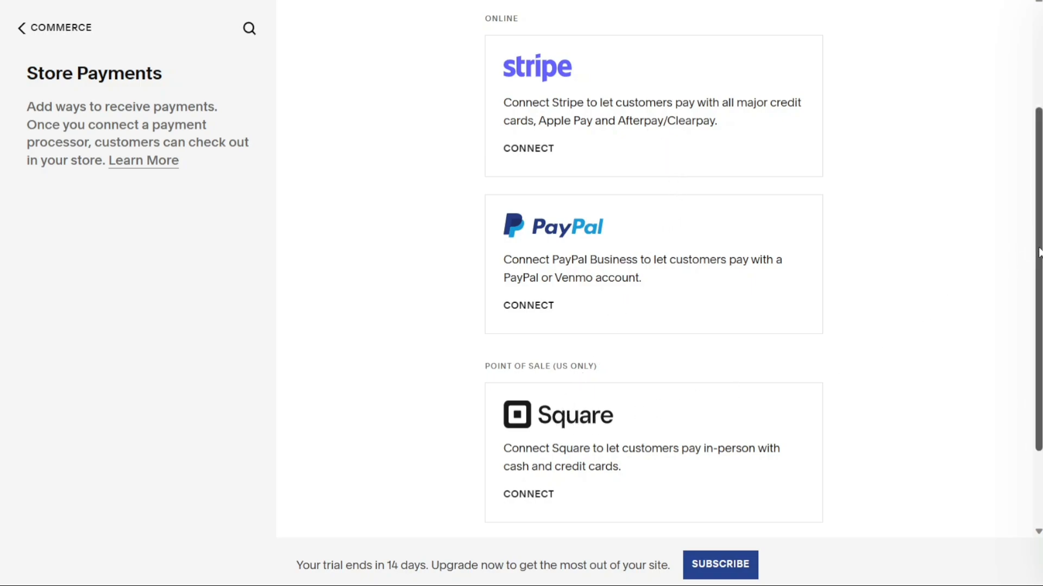
drag(1038, 250, 1030, 187)
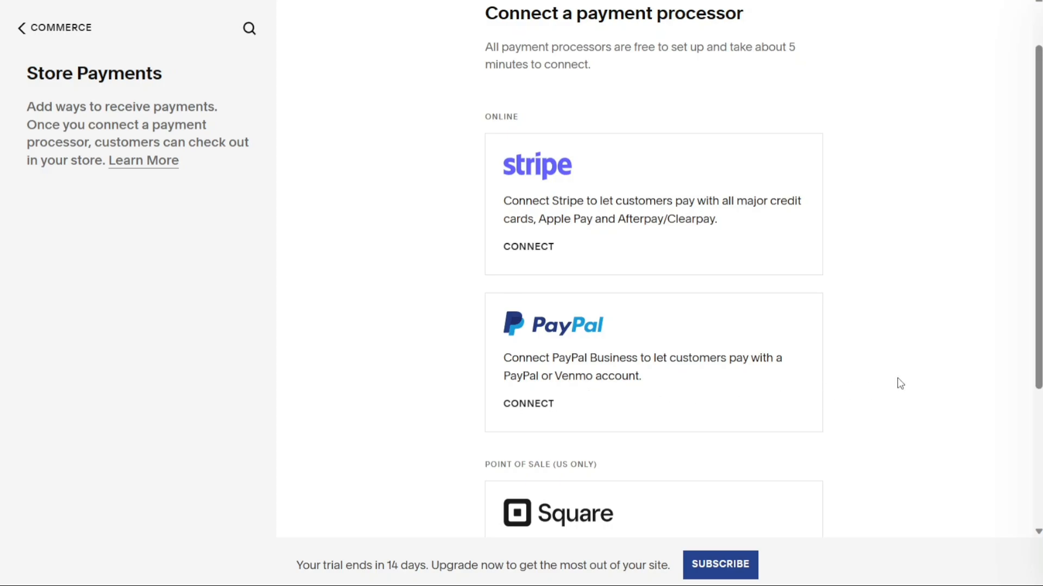
scroll(900, 383, down, 4)
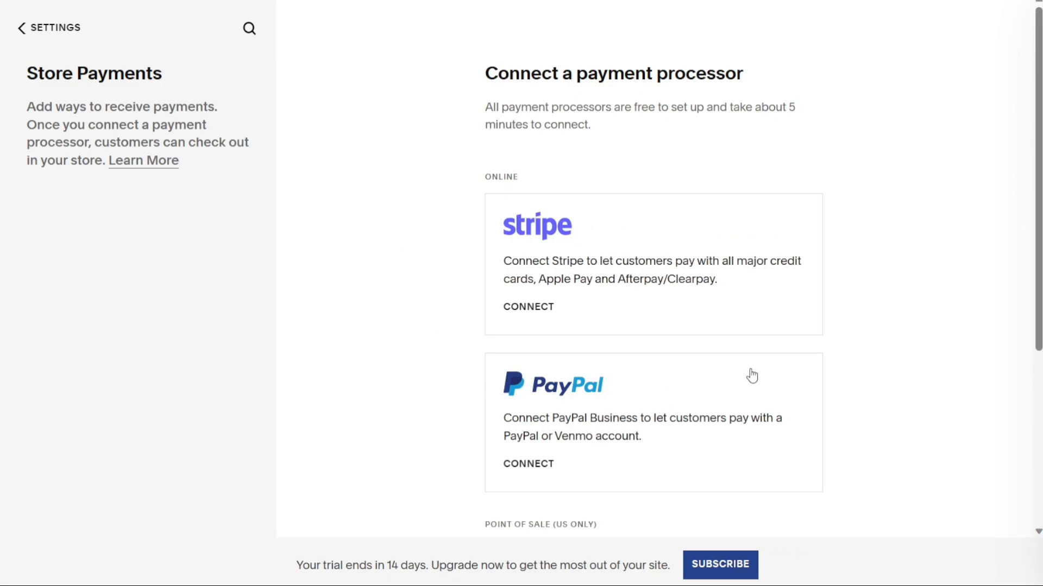
drag(1037, 208, 1005, 382)
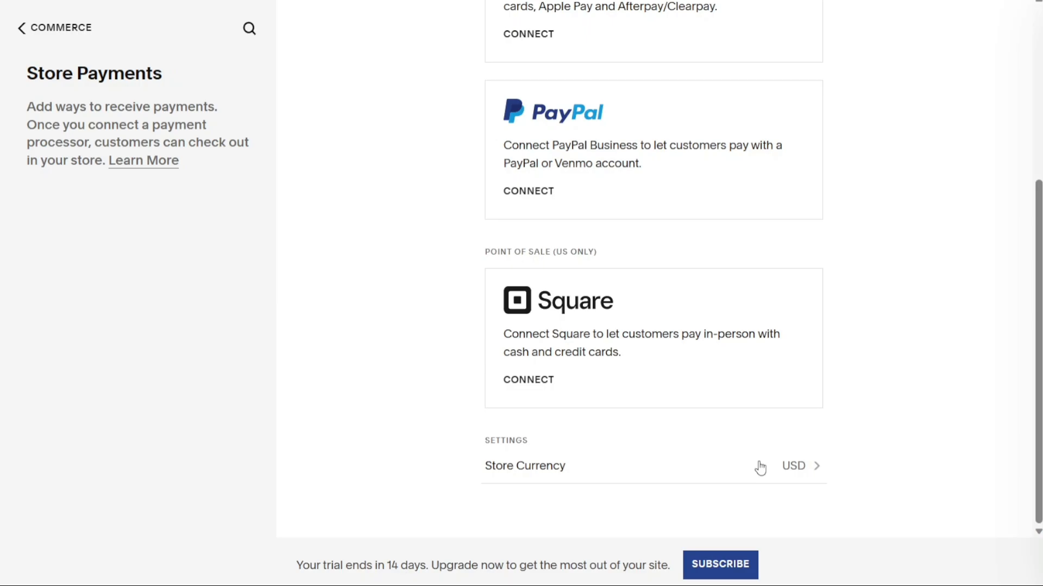
Browse the store currency list, keeping US Dollar (USD).
click(760, 468)
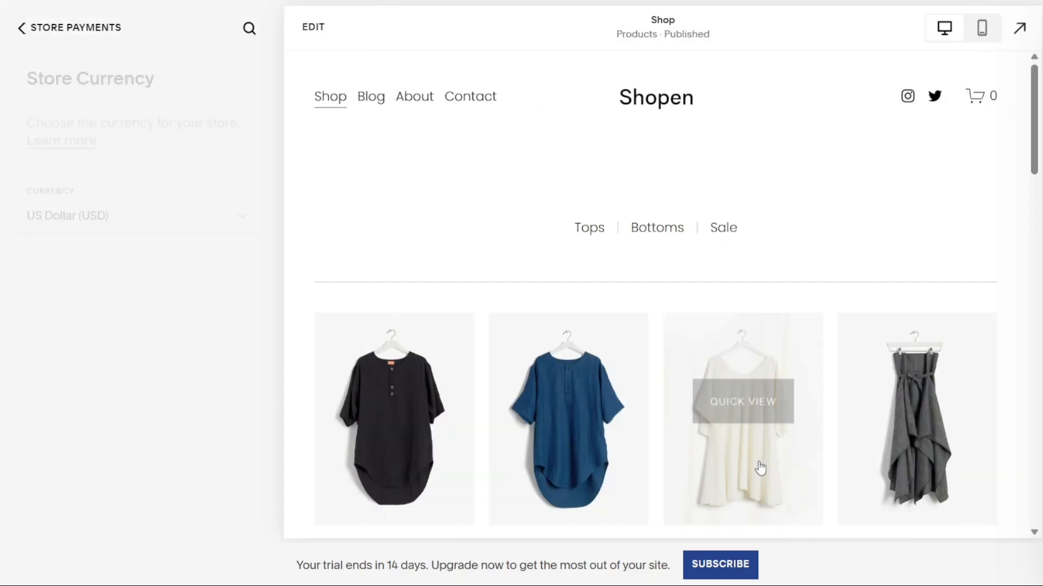
click(237, 230)
drag(250, 265, 226, 298)
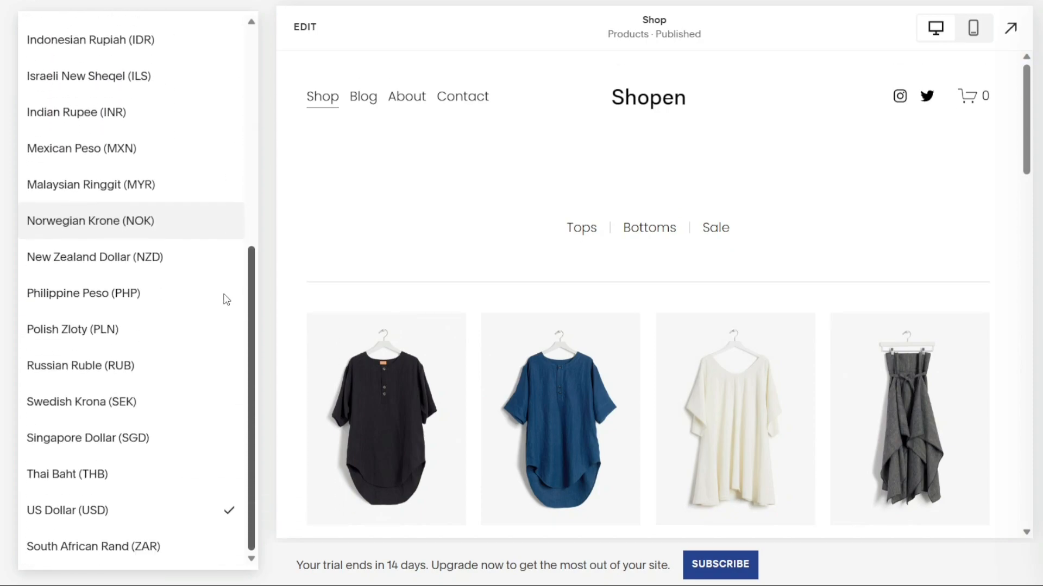
click(264, 214)
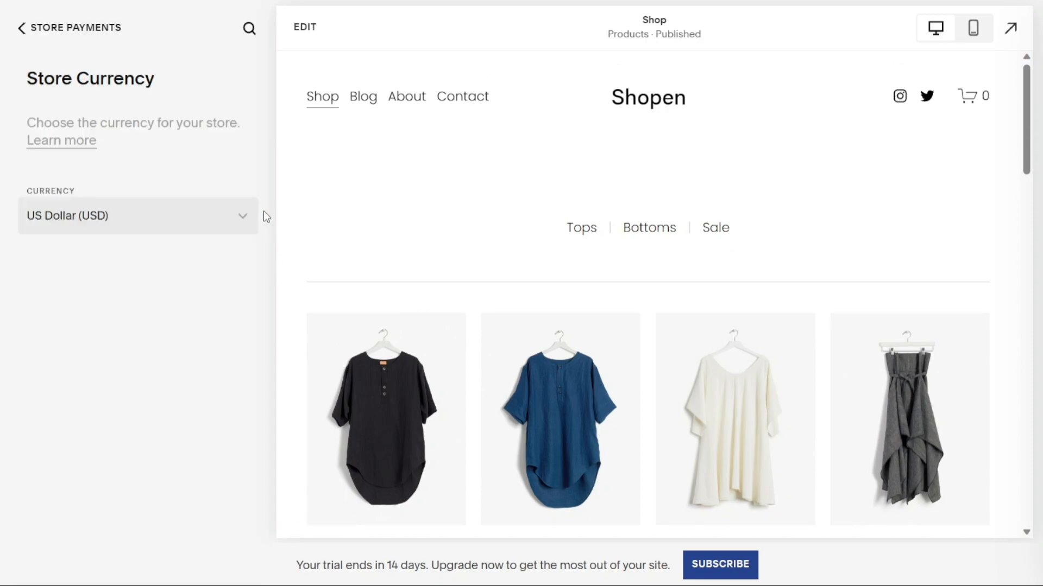
Back out through Store Payments and Settings to the main site menu.
click(35, 38)
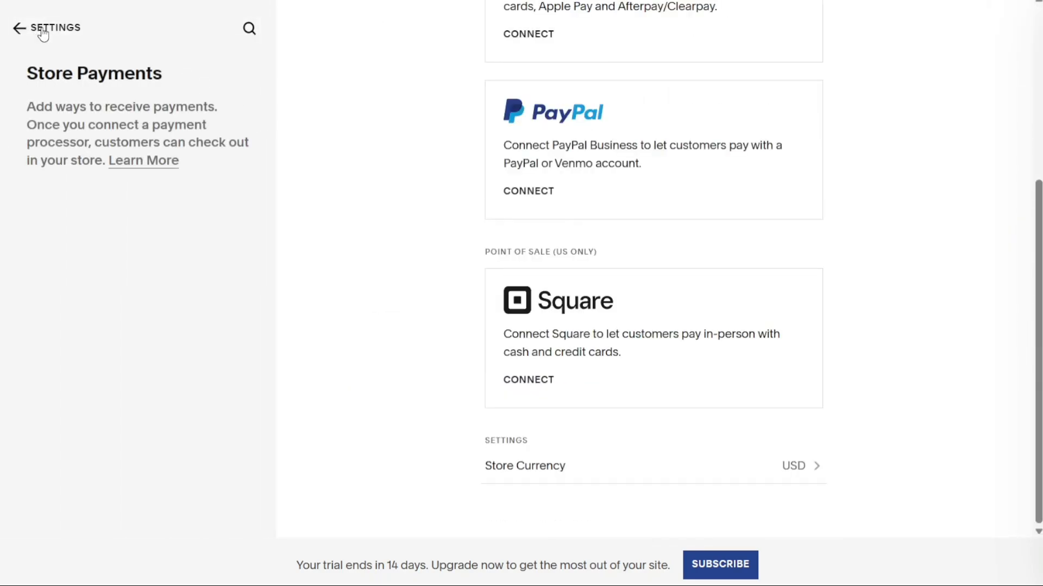
click(44, 33)
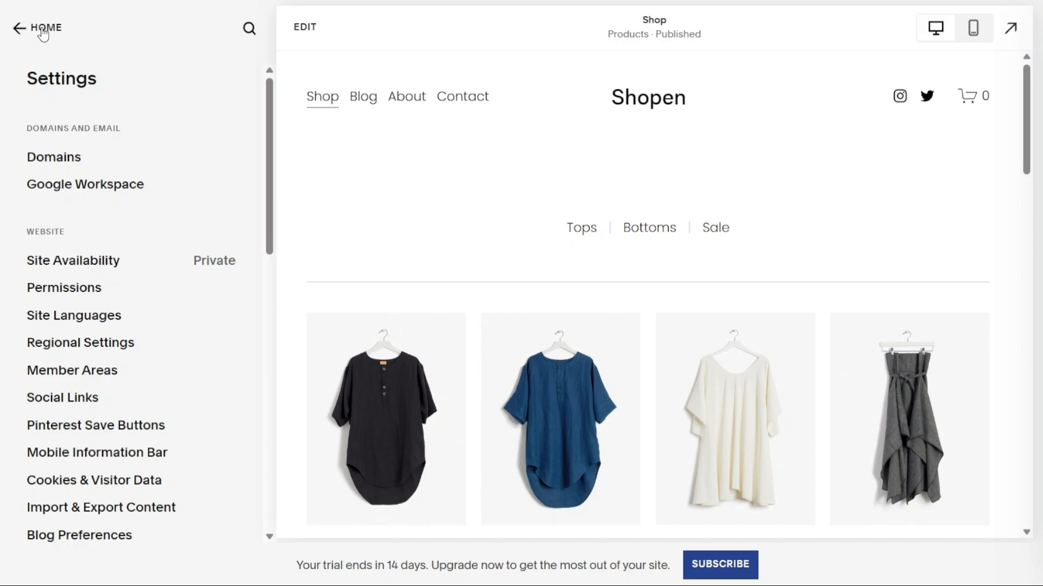
click(43, 34)
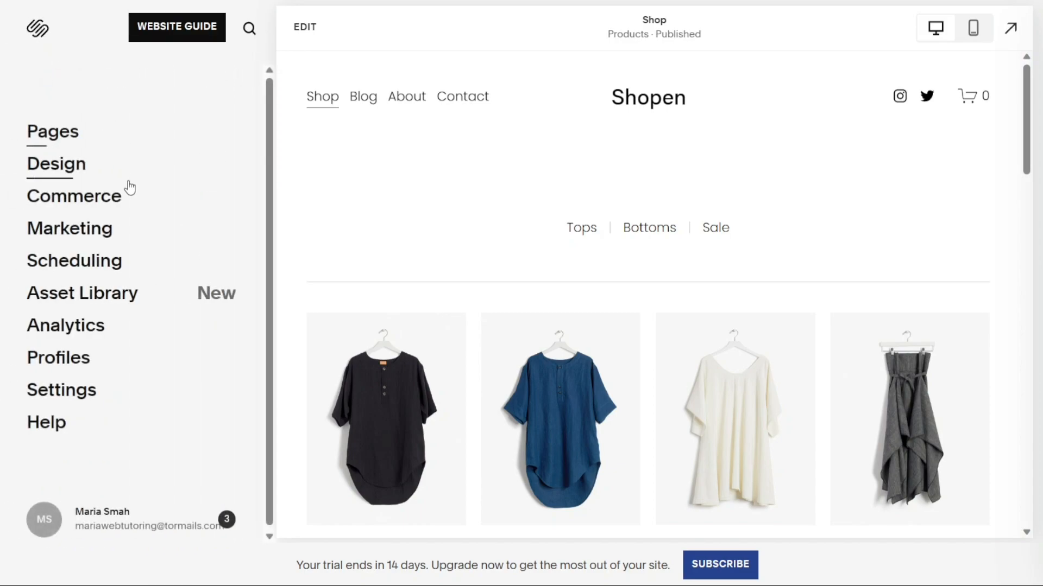
click(96, 204)
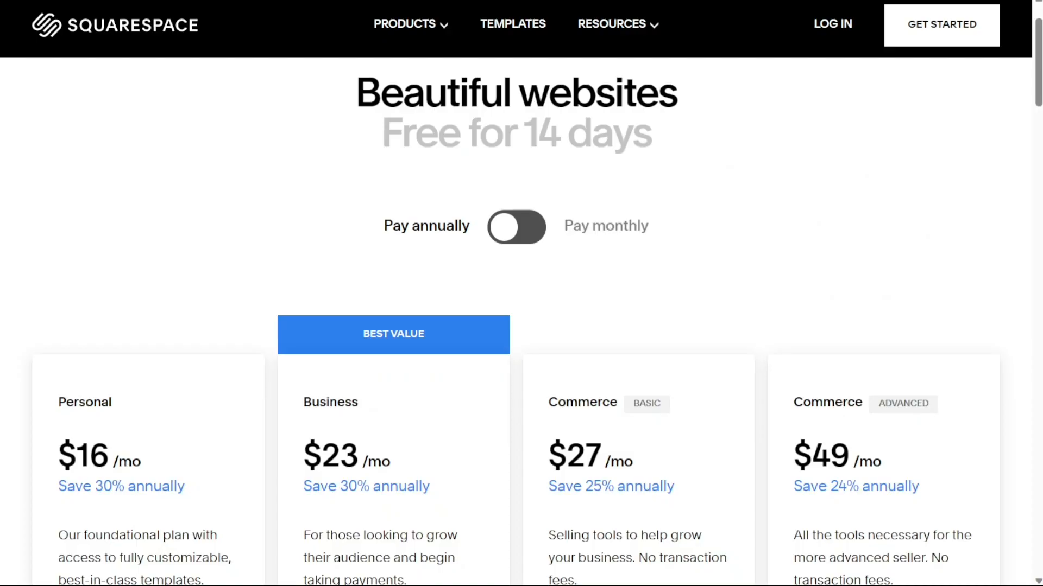
scroll(521, 320, down, 4)
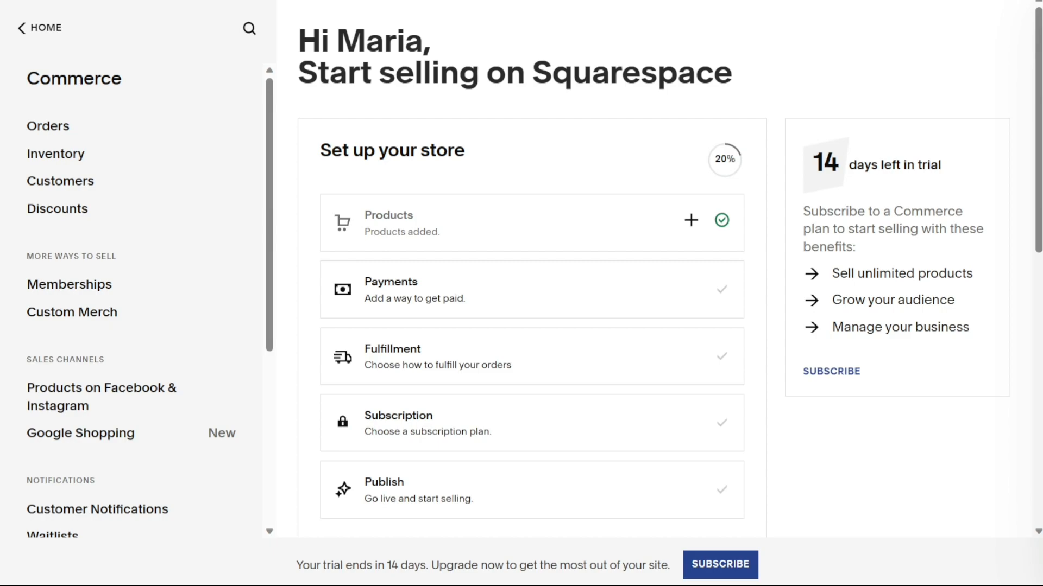
click(48, 26)
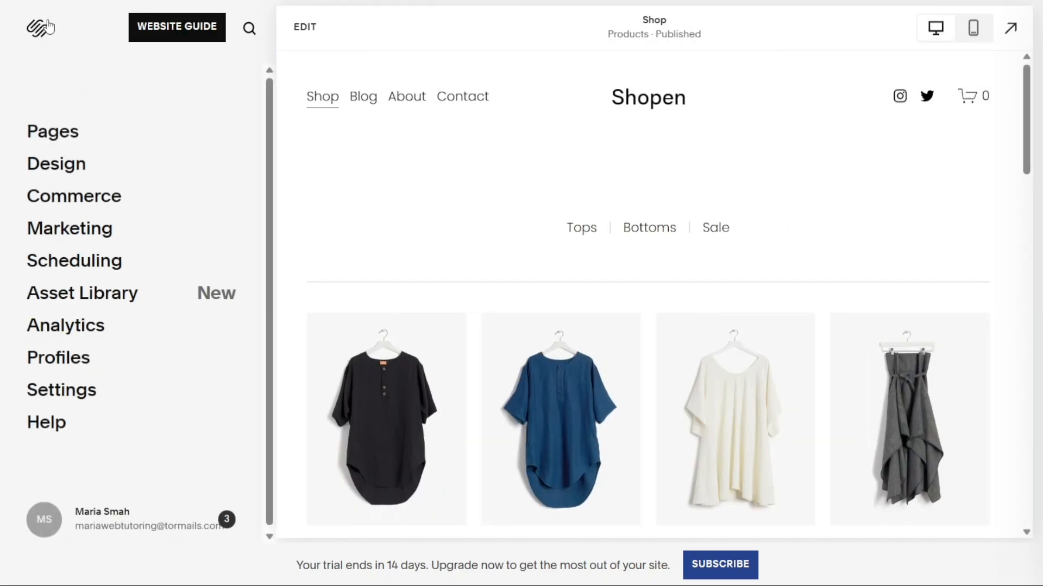